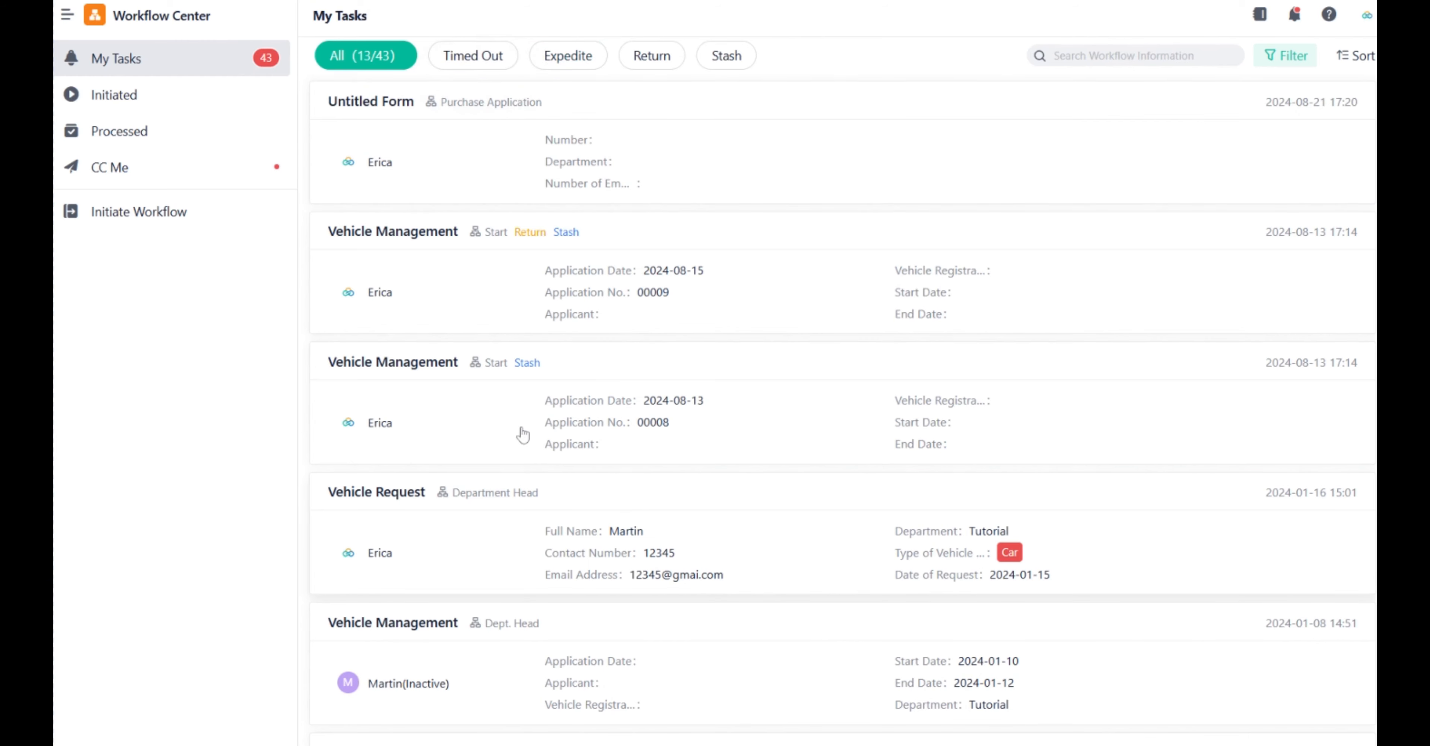
Browse the Workflow Center's Initiated, Completed, Processed and CC Me task lists.
{"action": "left_click", "coordinate": [214, 113]}
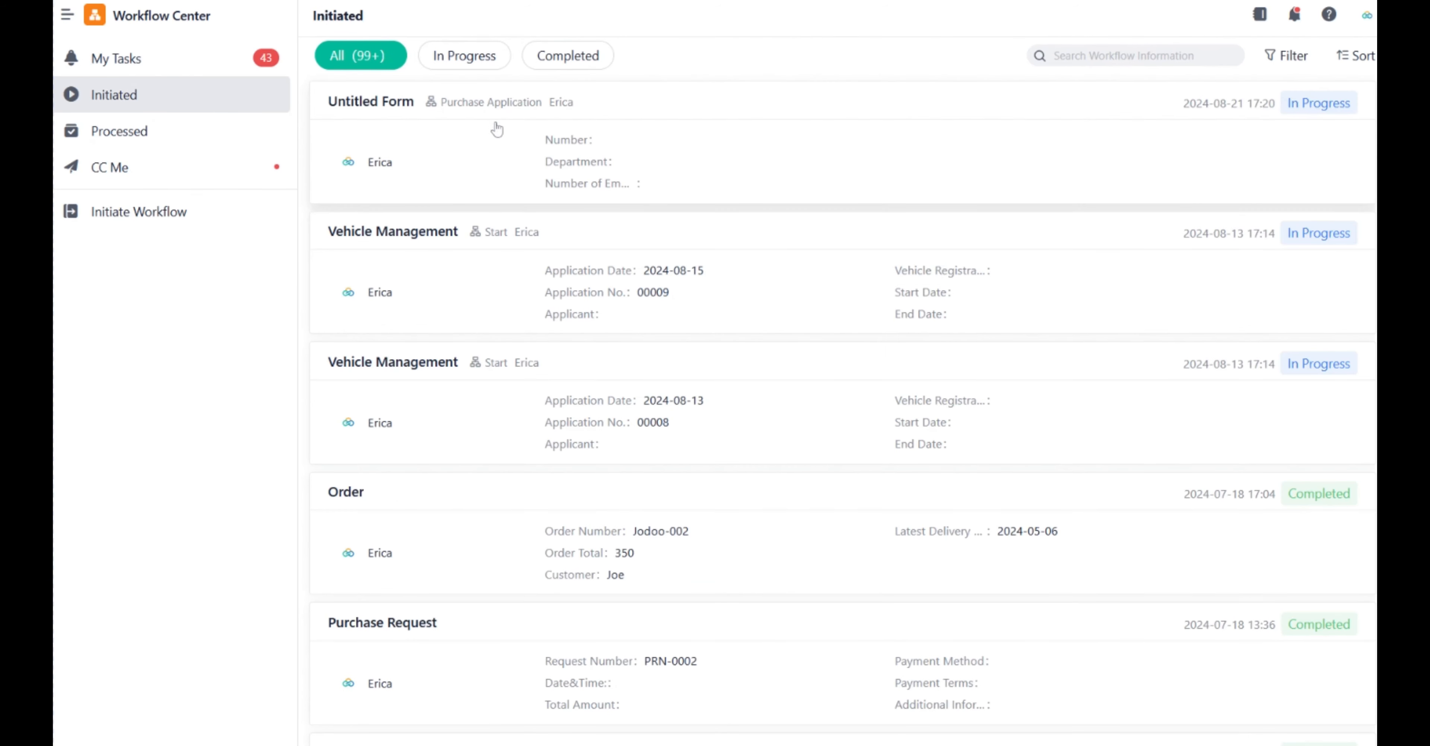
{"action": "left_click", "coordinate": [499, 64]}
{"action": "left_click", "coordinate": [575, 59]}
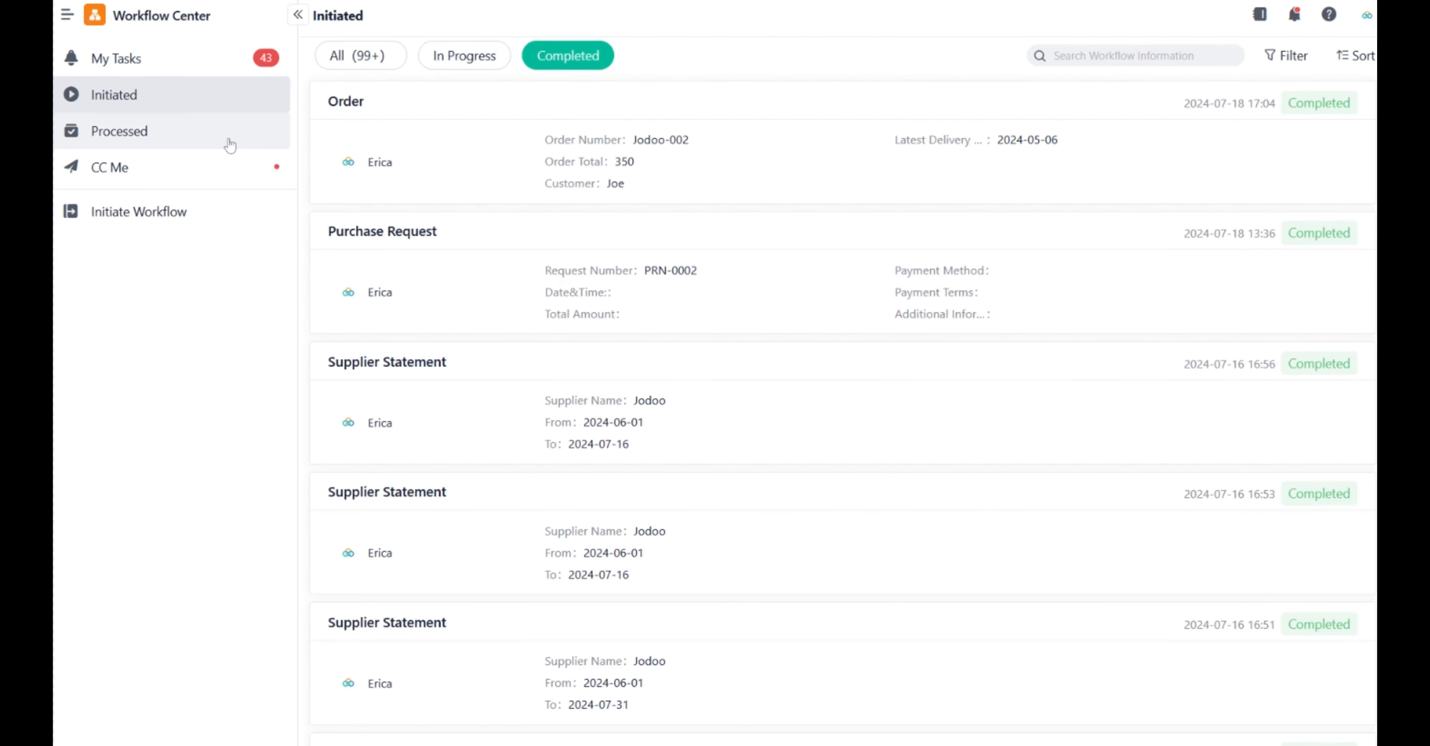
{"action": "left_click", "coordinate": [234, 140]}
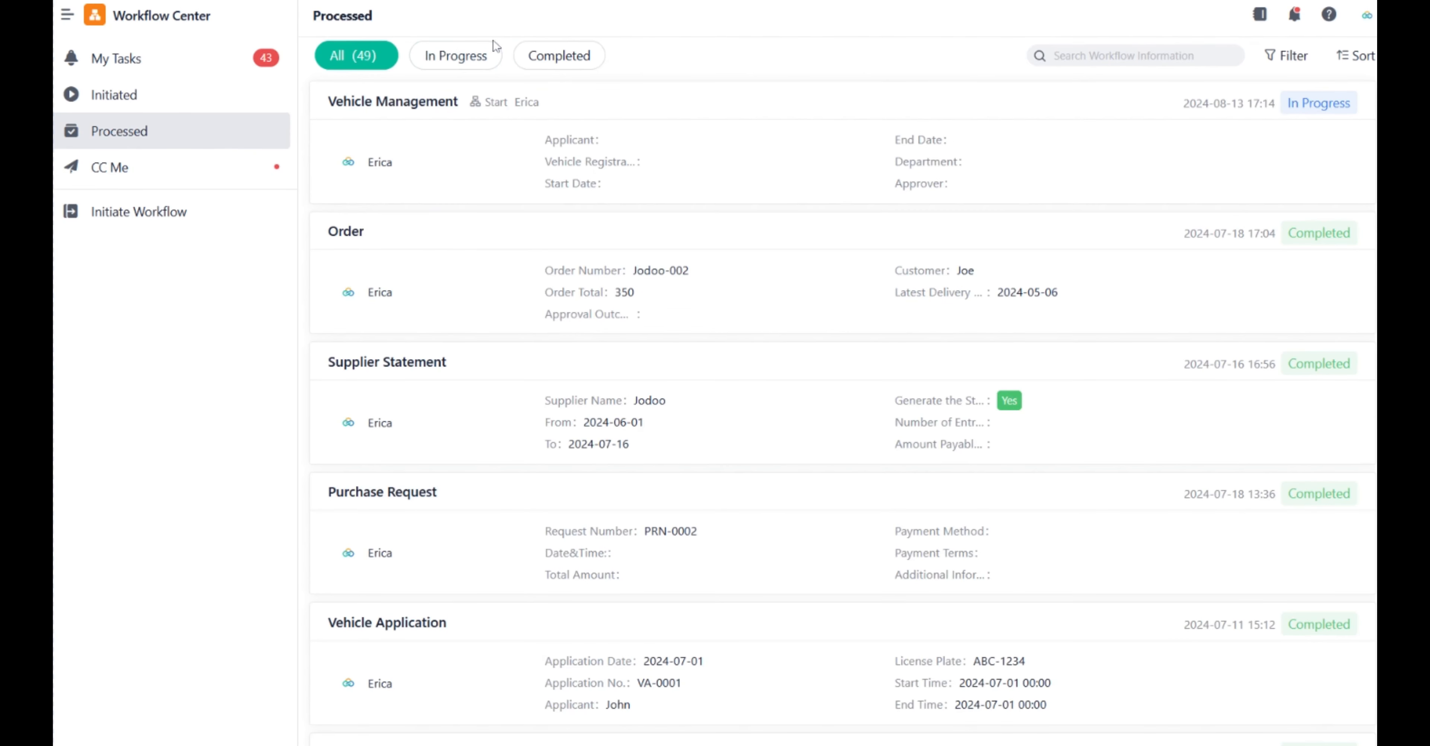
{"action": "left_click", "coordinate": [195, 170]}
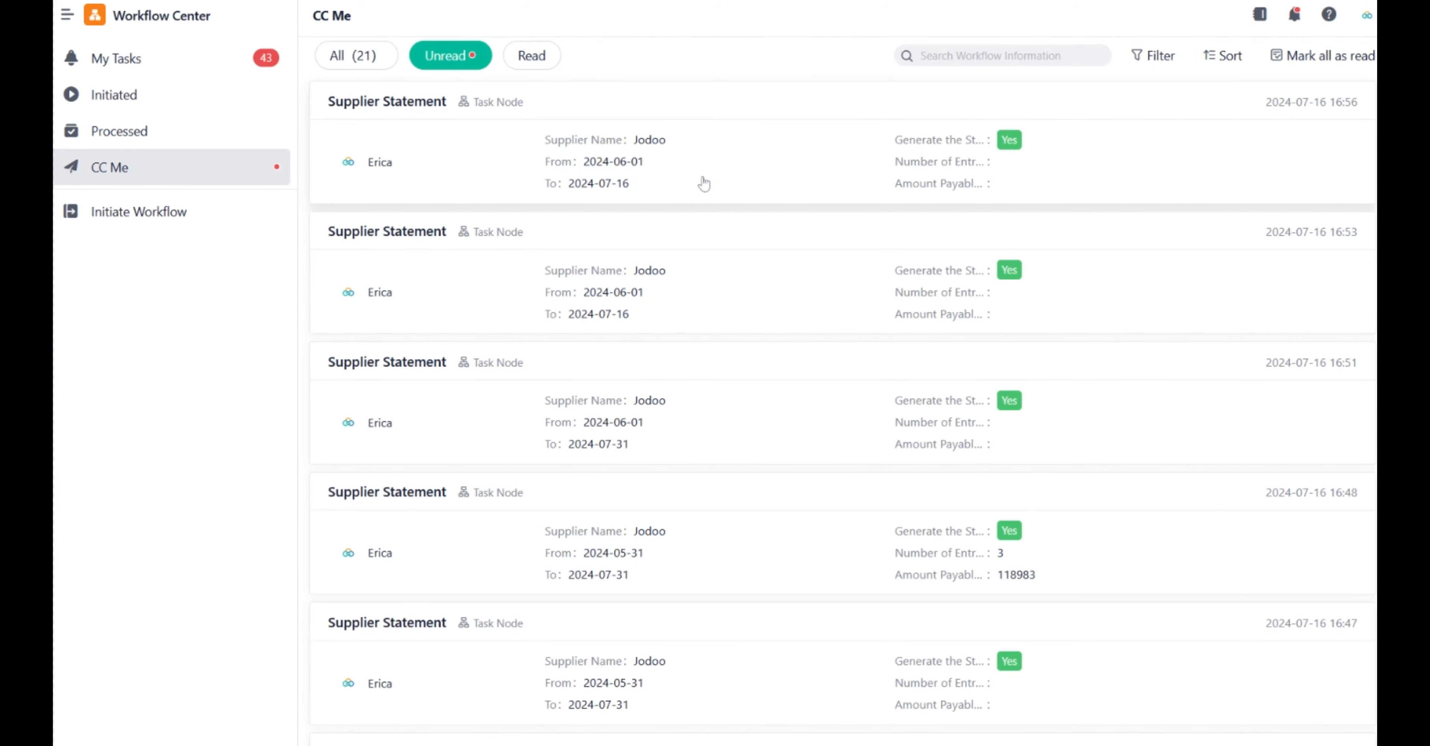
{"action": "left_click", "coordinate": [219, 218]}
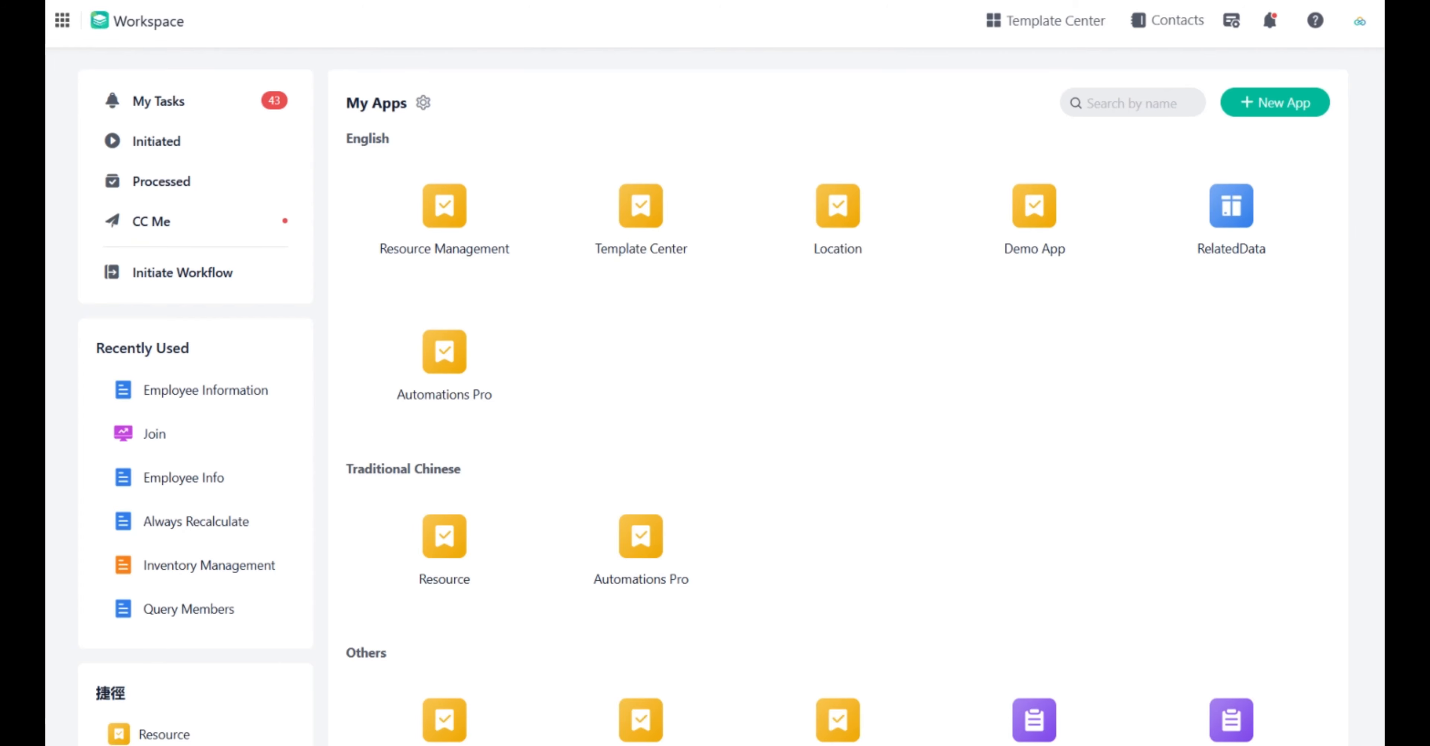
{"action": "left_click", "coordinate": [1294, 104]}
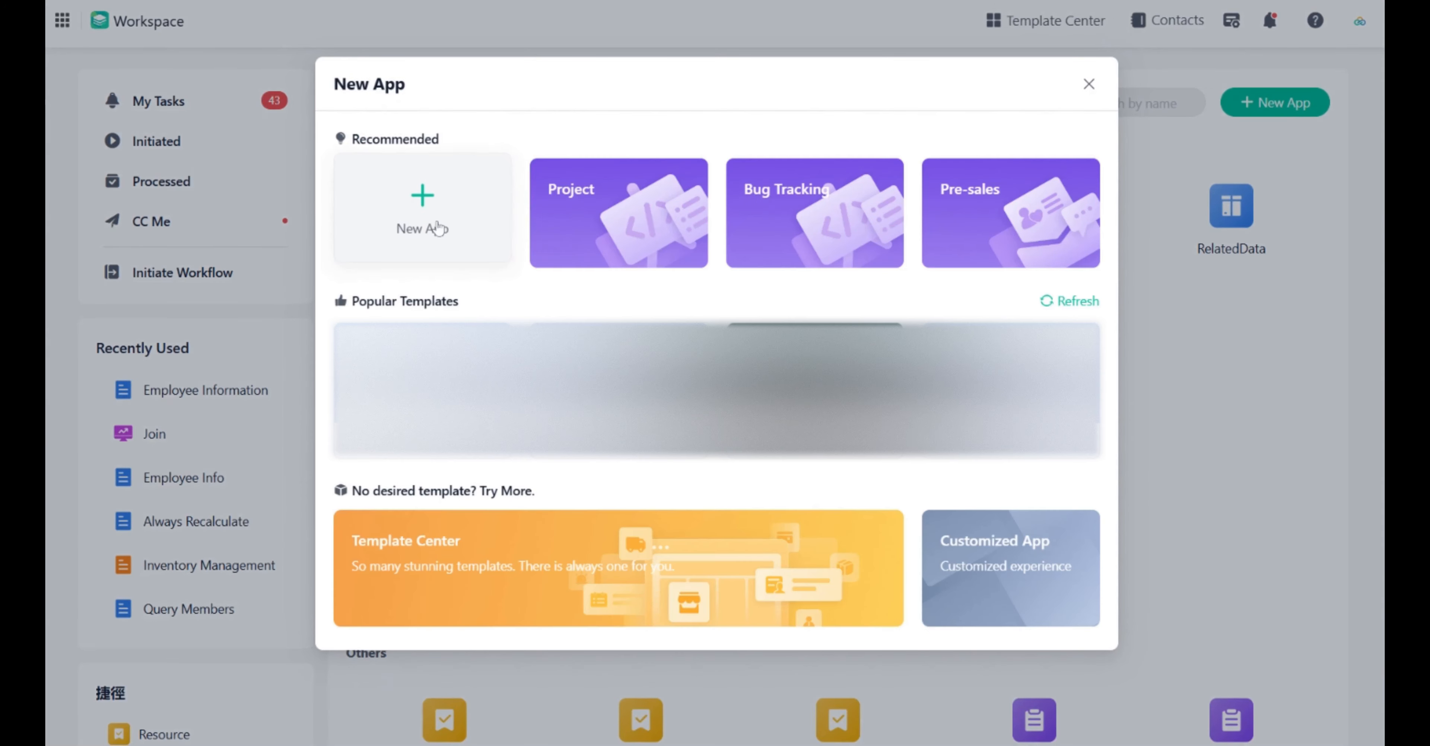
{"action": "left_click", "coordinate": [431, 201]}
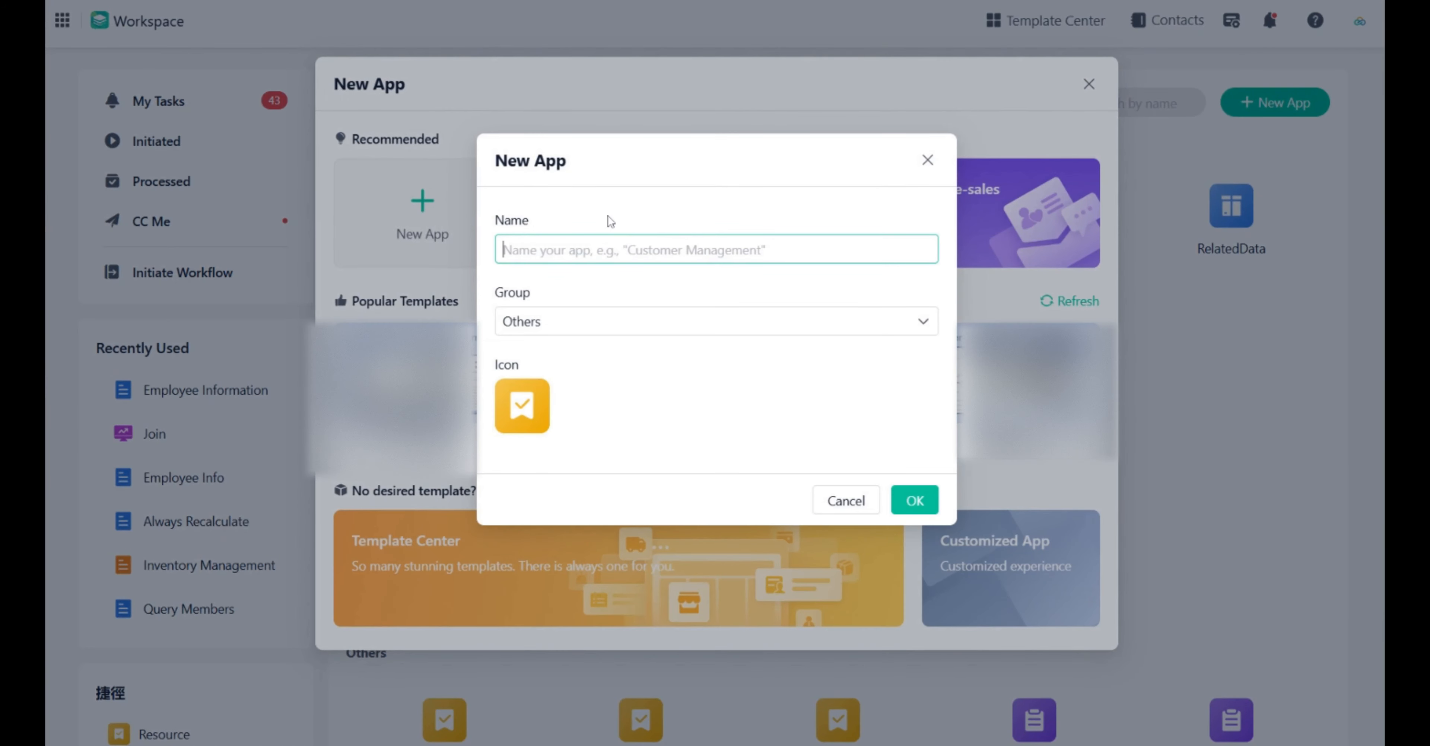
{"action": "left_click", "coordinate": [522, 405]}
{"action": "left_click", "coordinate": [926, 158]}
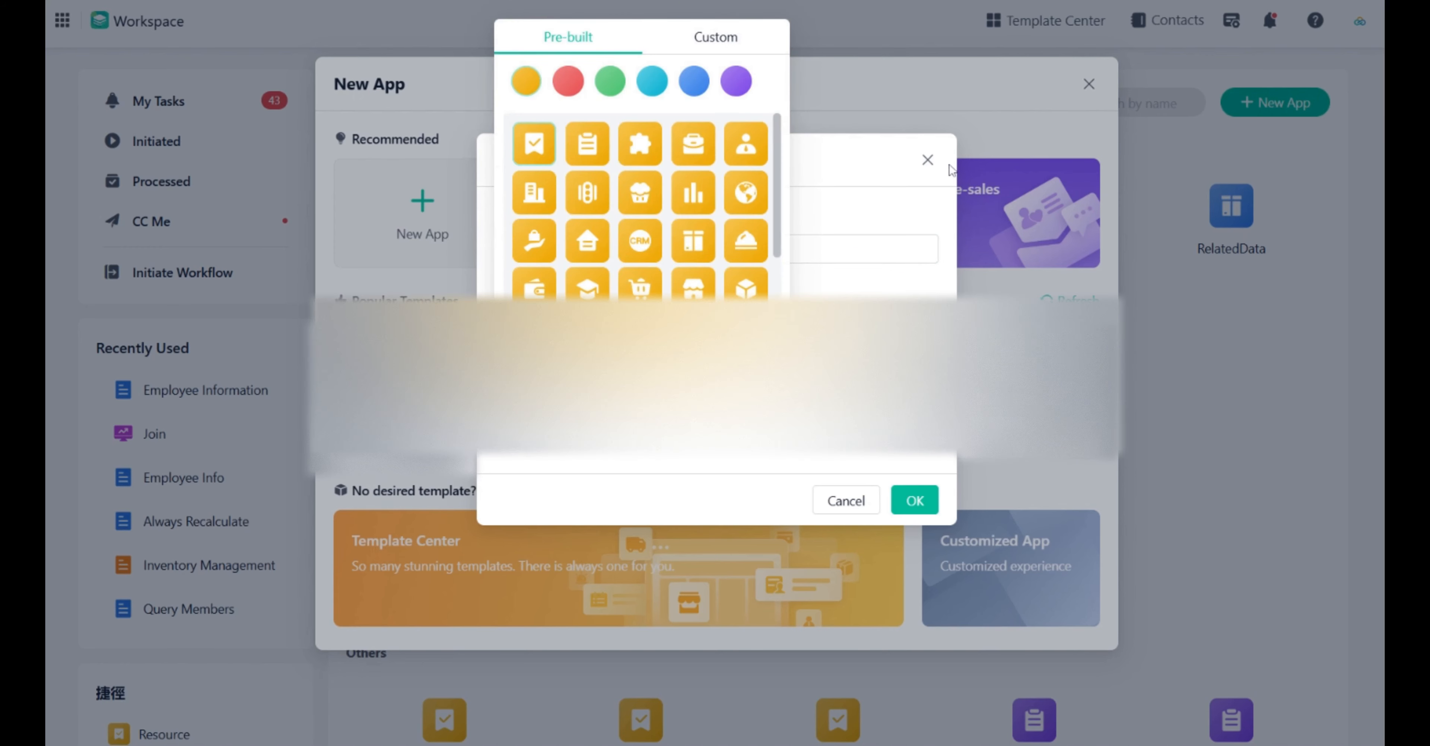
{"action": "left_click", "coordinate": [1090, 85]}
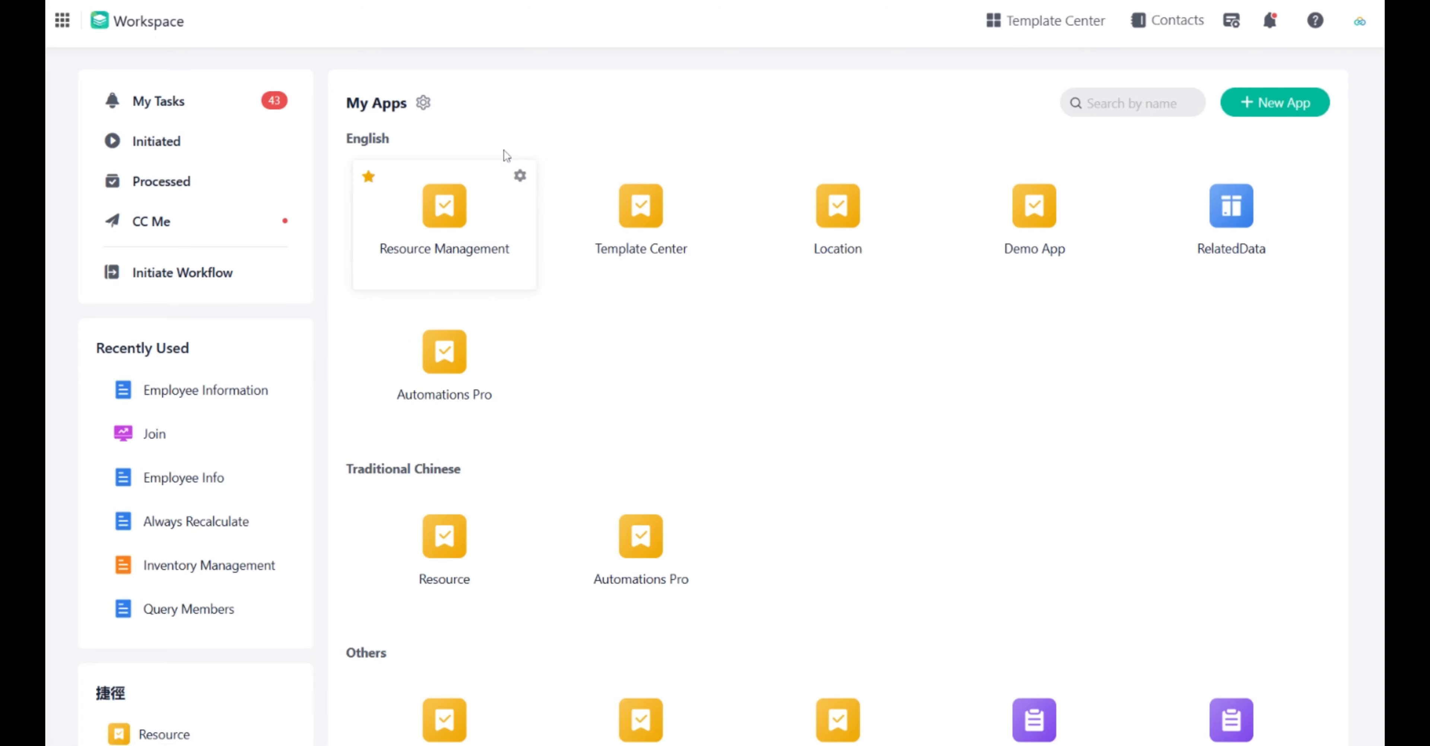
{"action": "left_click", "coordinate": [425, 103]}
{"action": "left_click_drag", "start_coordinate": [858, 233], "coordinate": [709, 596]}
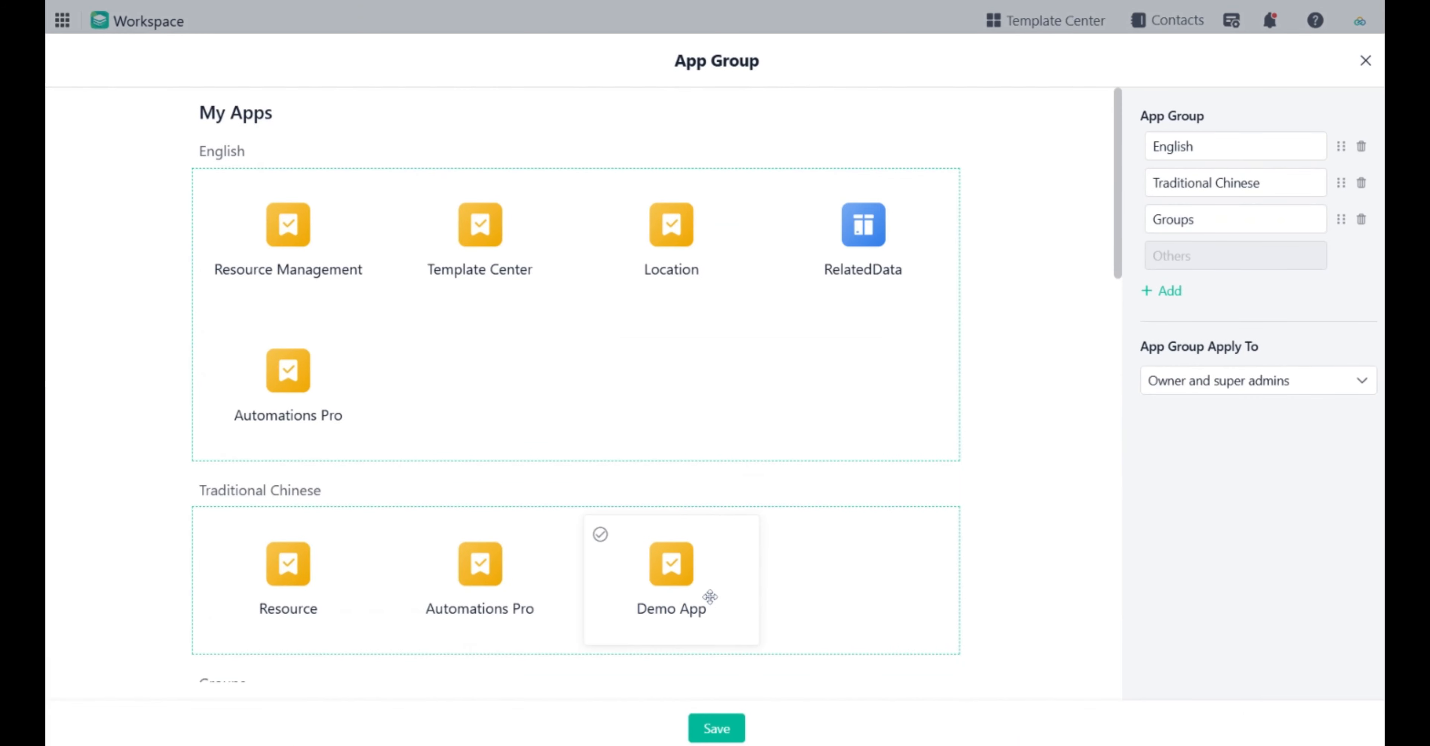
{"action": "left_click", "coordinate": [1366, 61]}
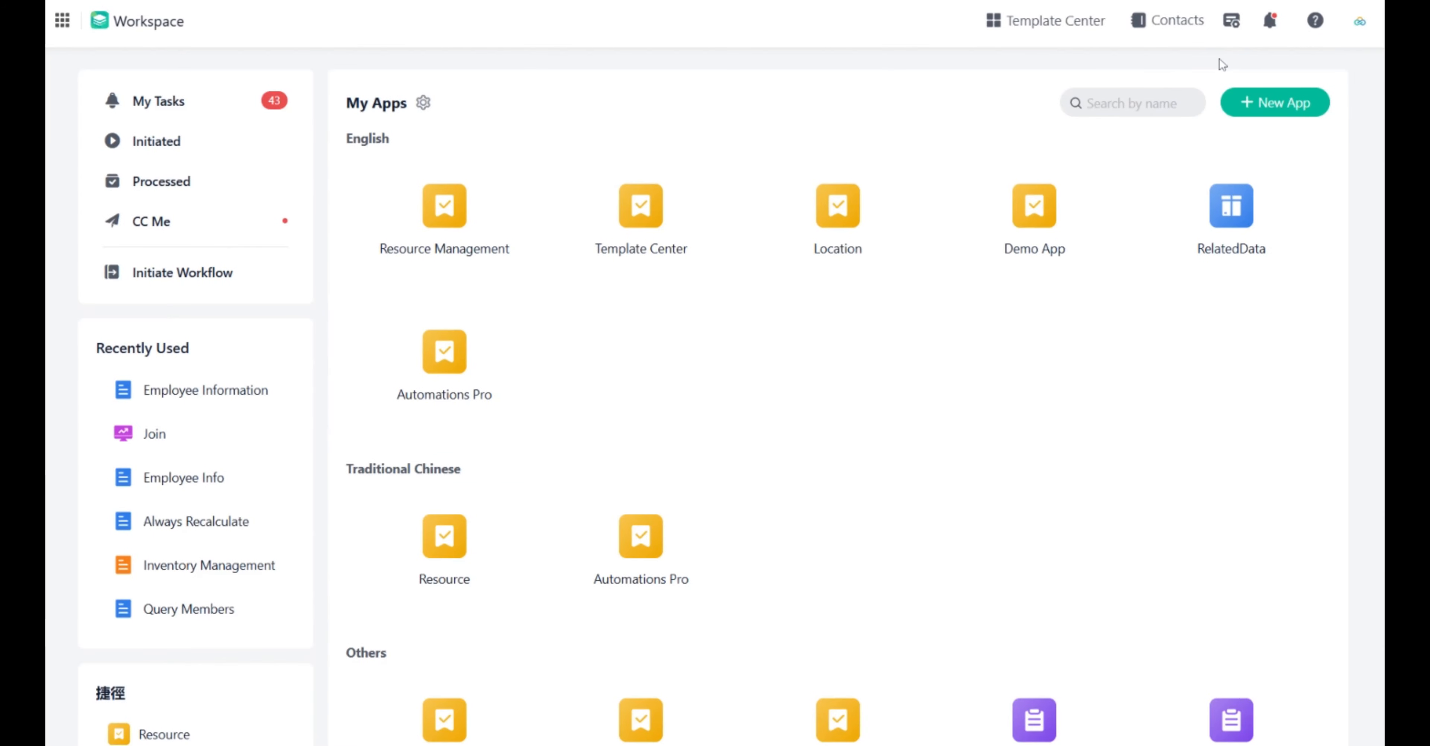
Open the Set up Default Workspace editor.
{"action": "left_click", "coordinate": [914, 177]}
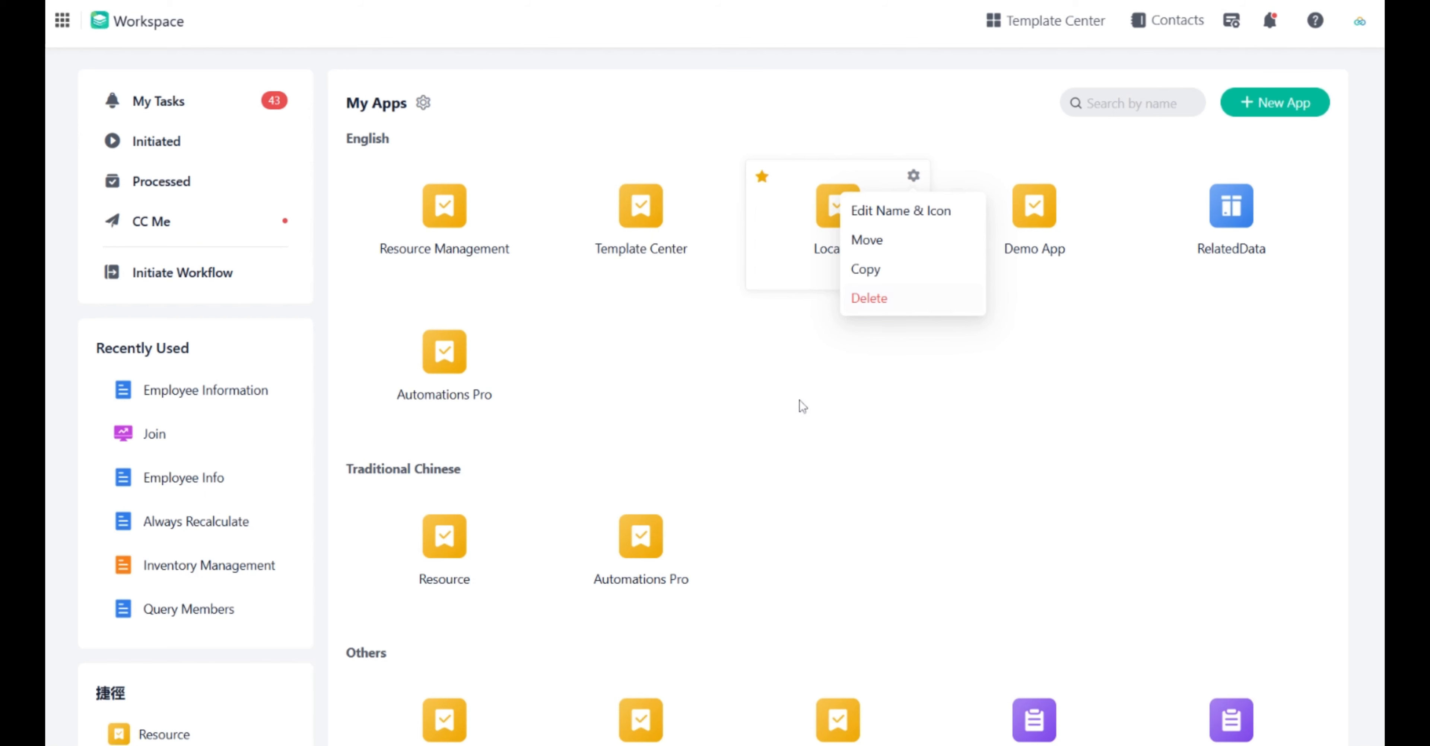
{"action": "left_click", "coordinate": [766, 451]}
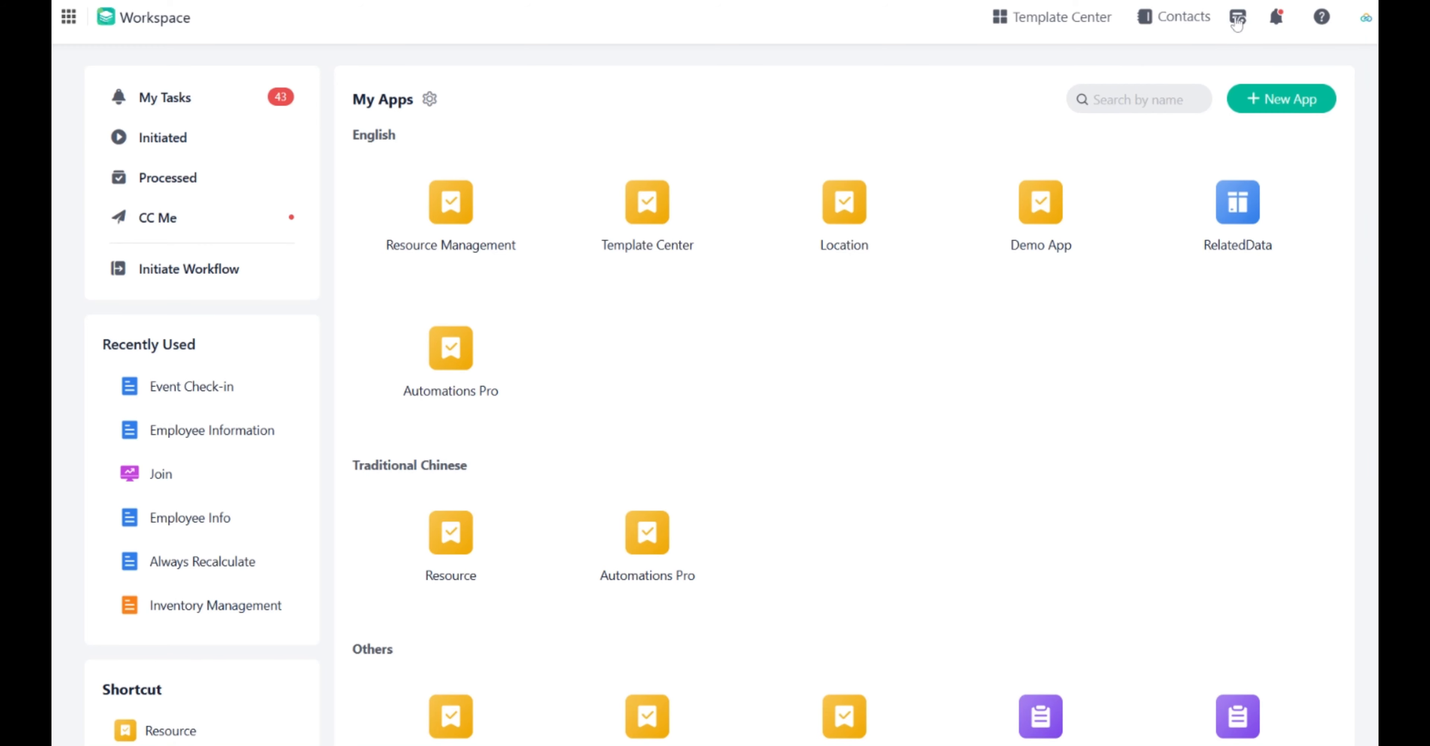
{"action": "left_click", "coordinate": [1238, 22]}
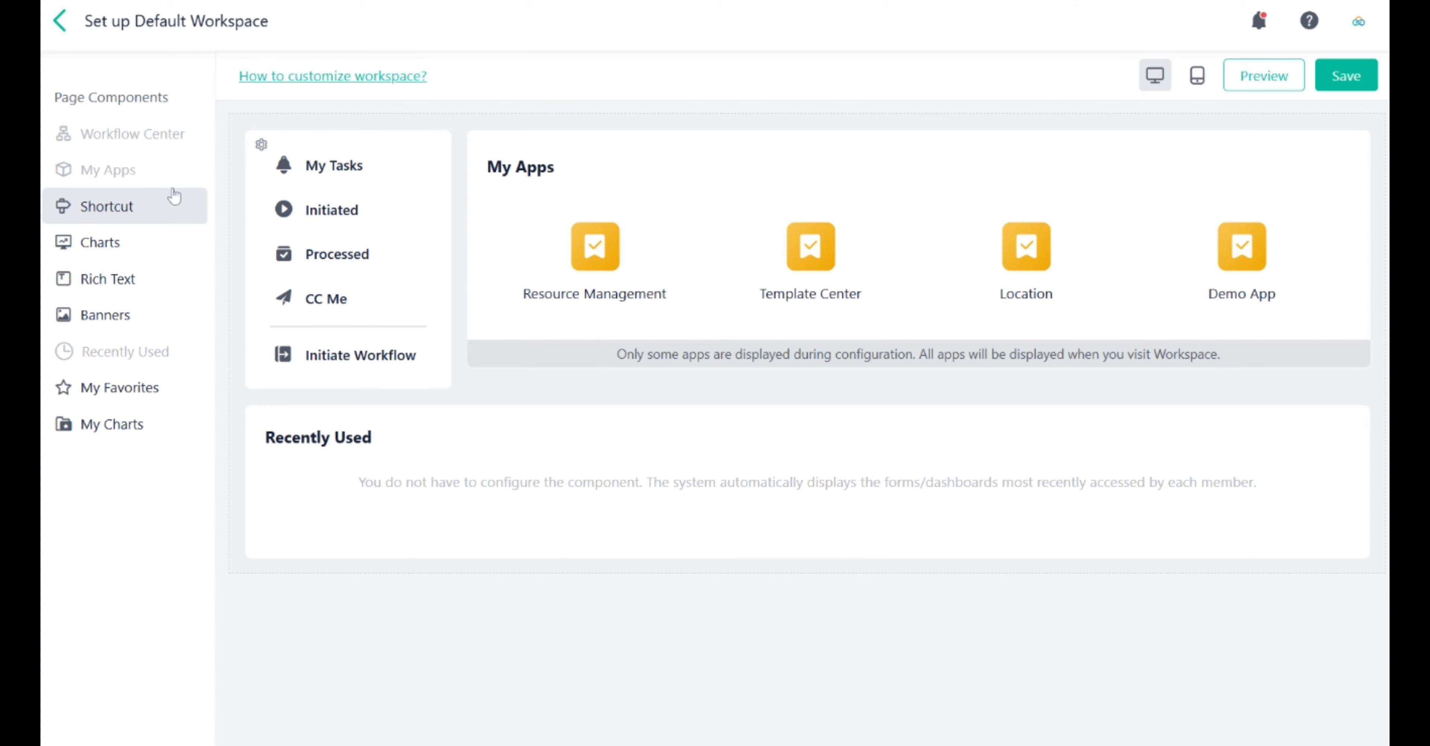
Add a Shortcut component to the workspace layout and open its shortcut settings.
{"action": "left_click", "coordinate": [159, 222]}
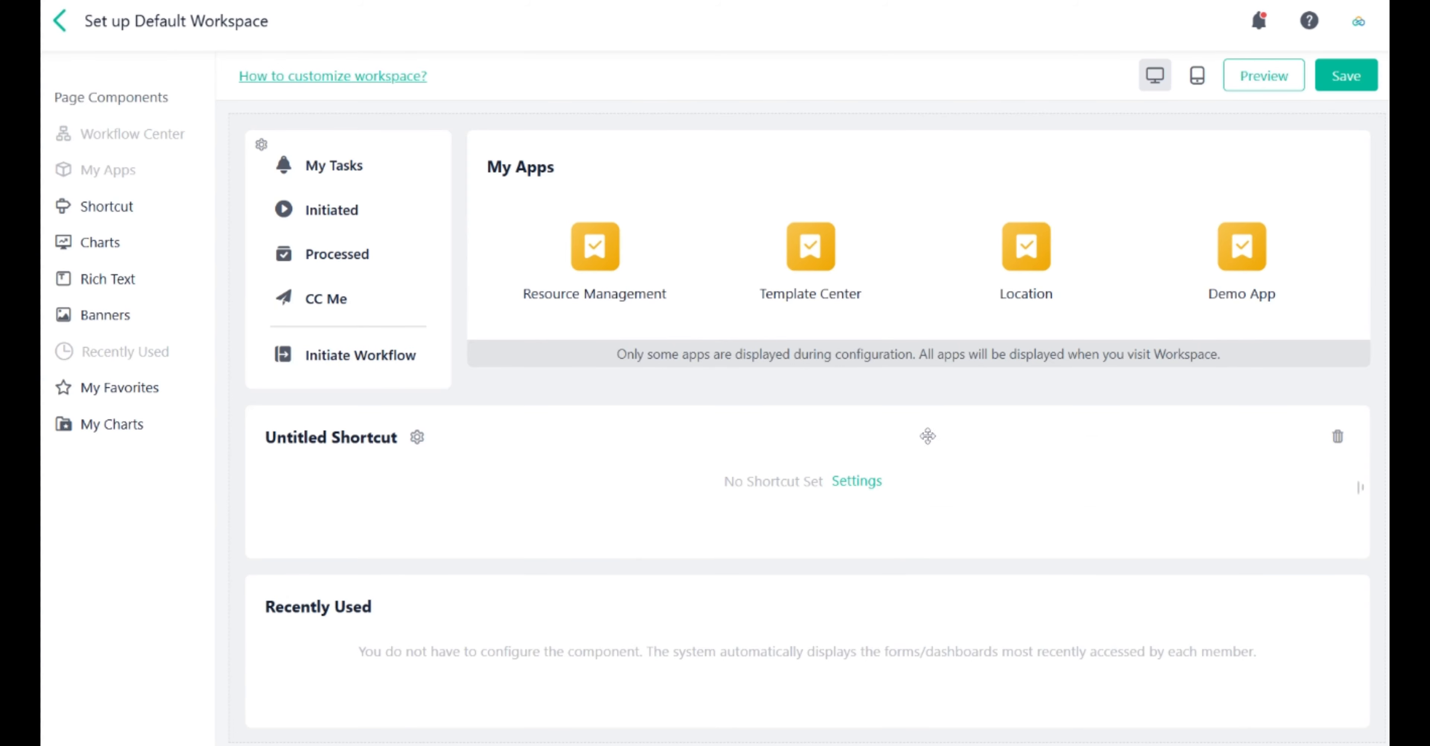
{"action": "left_click", "coordinate": [850, 480]}
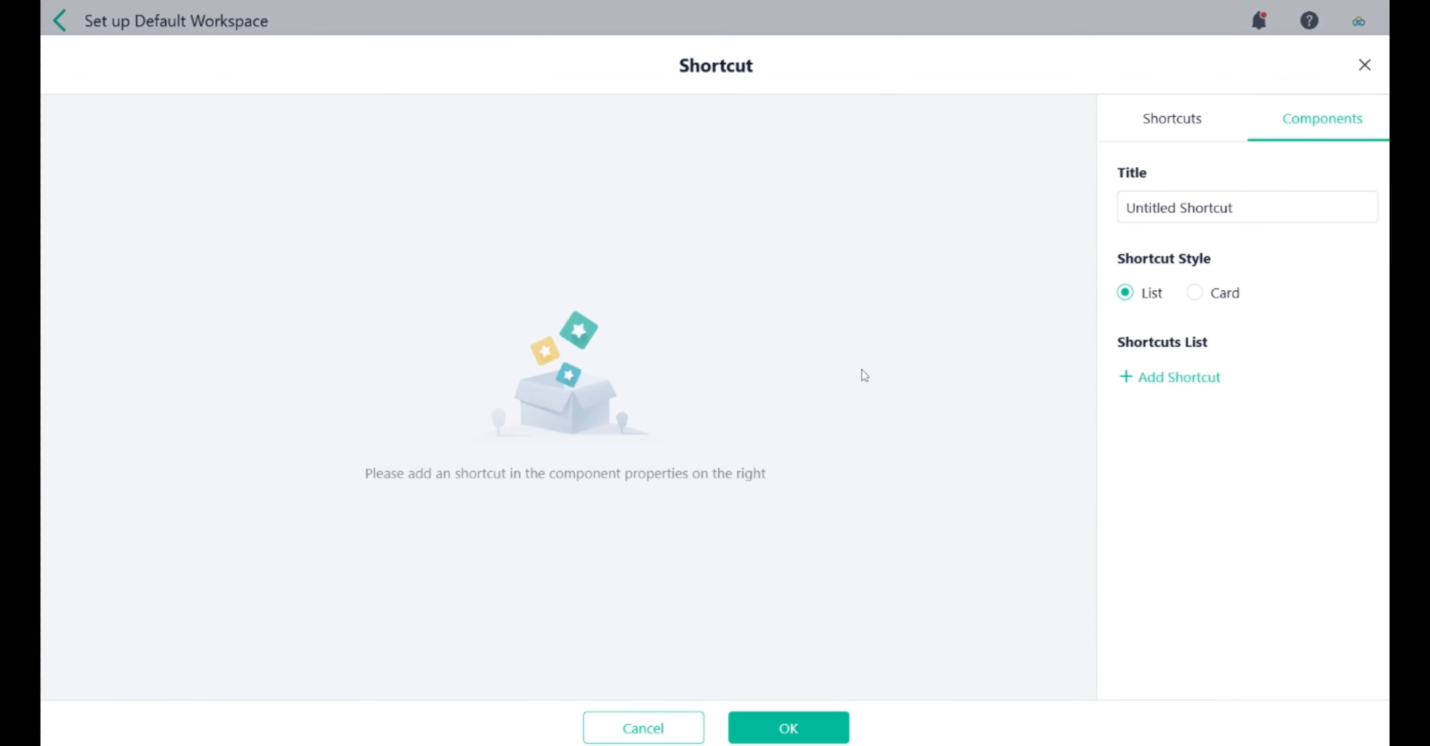
{"action": "left_click", "coordinate": [1171, 118]}
{"action": "left_click", "coordinate": [1365, 64]}
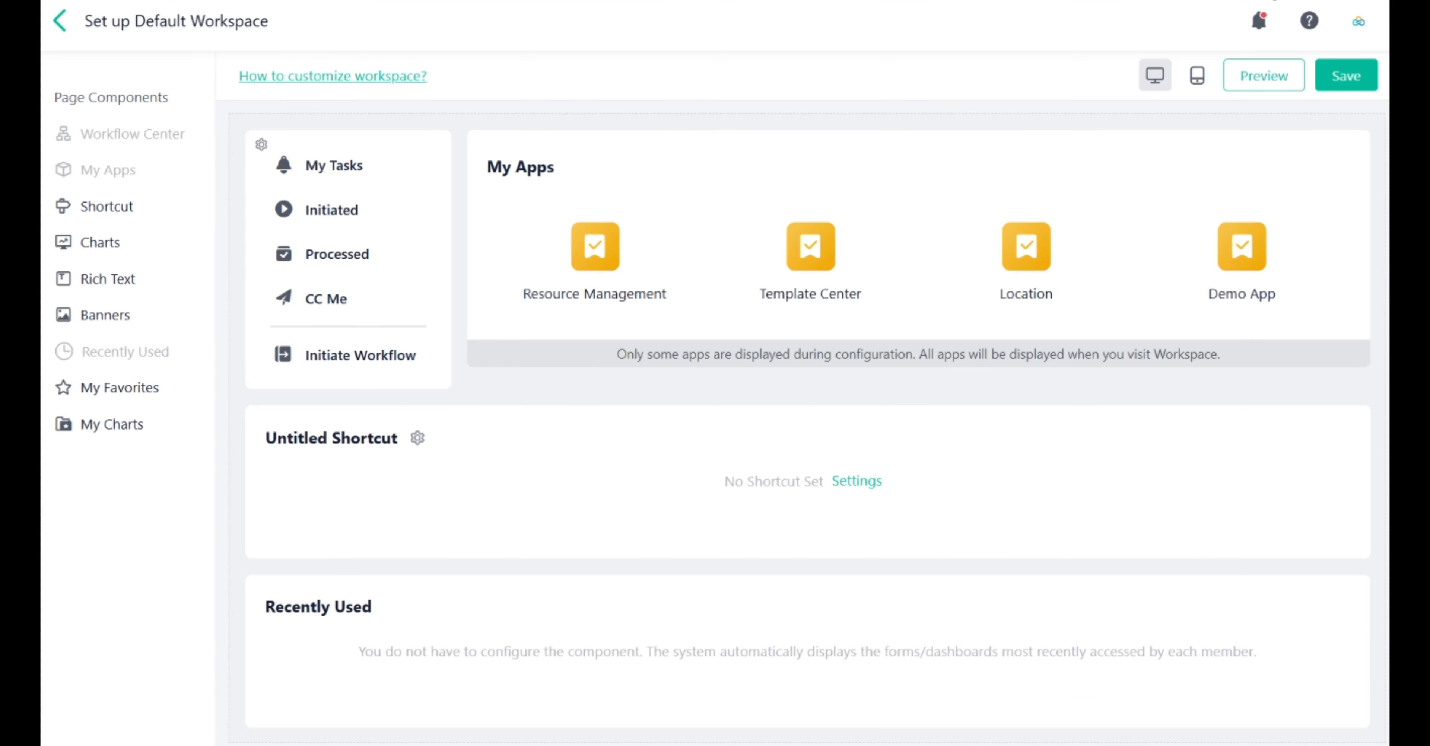
Add the Template Center's Beginning and End of Period chart to the workspace and resize it narrower.
{"action": "left_click", "coordinate": [100, 242]}
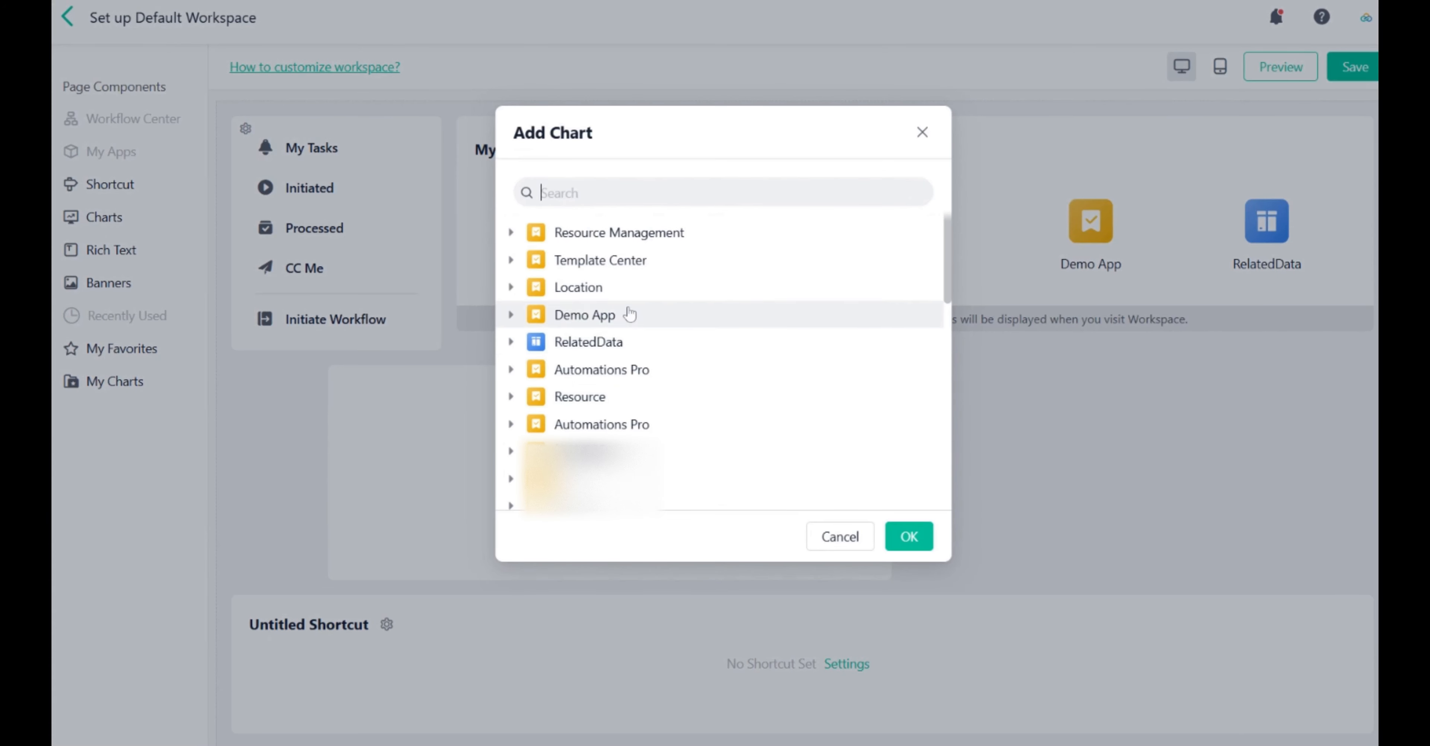
{"action": "left_click", "coordinate": [511, 261]}
{"action": "left_click", "coordinate": [713, 287]}
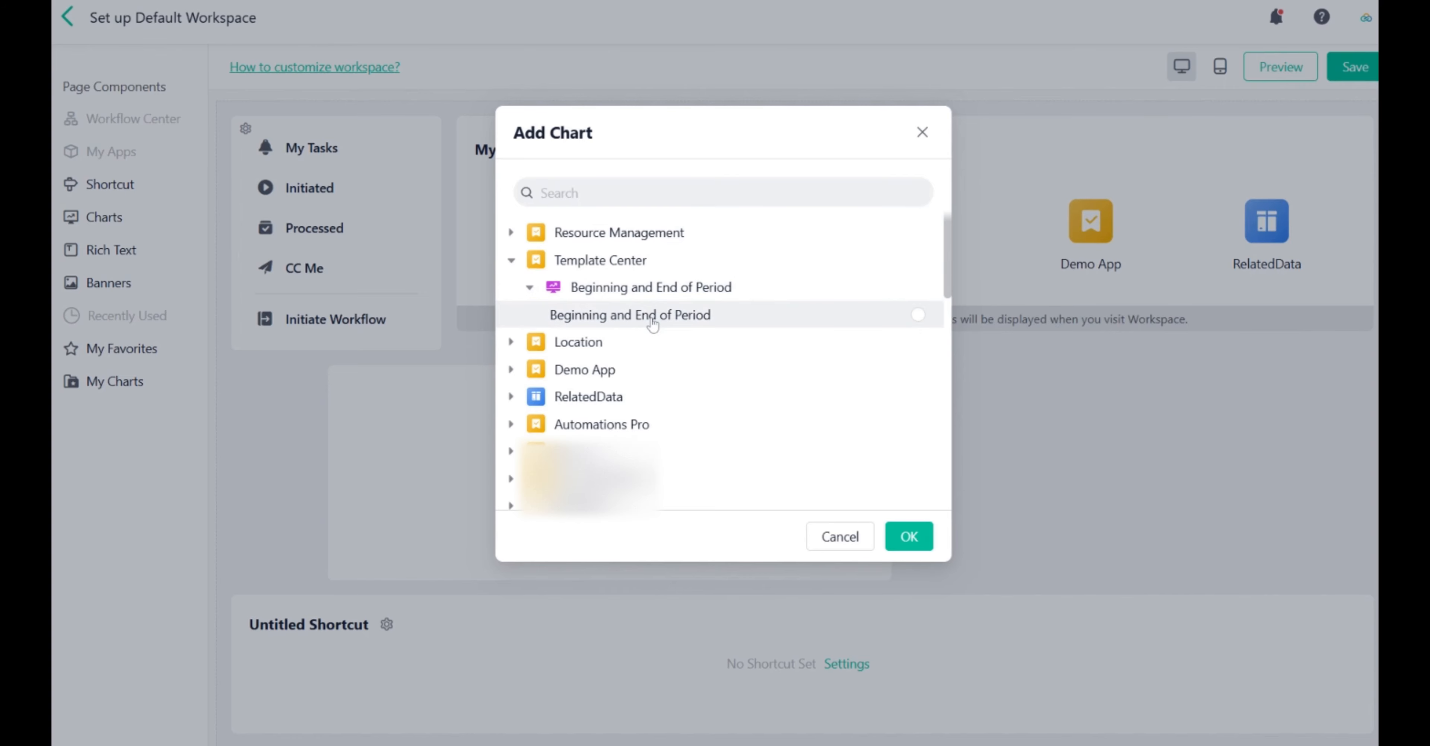
{"action": "left_click", "coordinate": [726, 326]}
{"action": "left_click", "coordinate": [909, 537]}
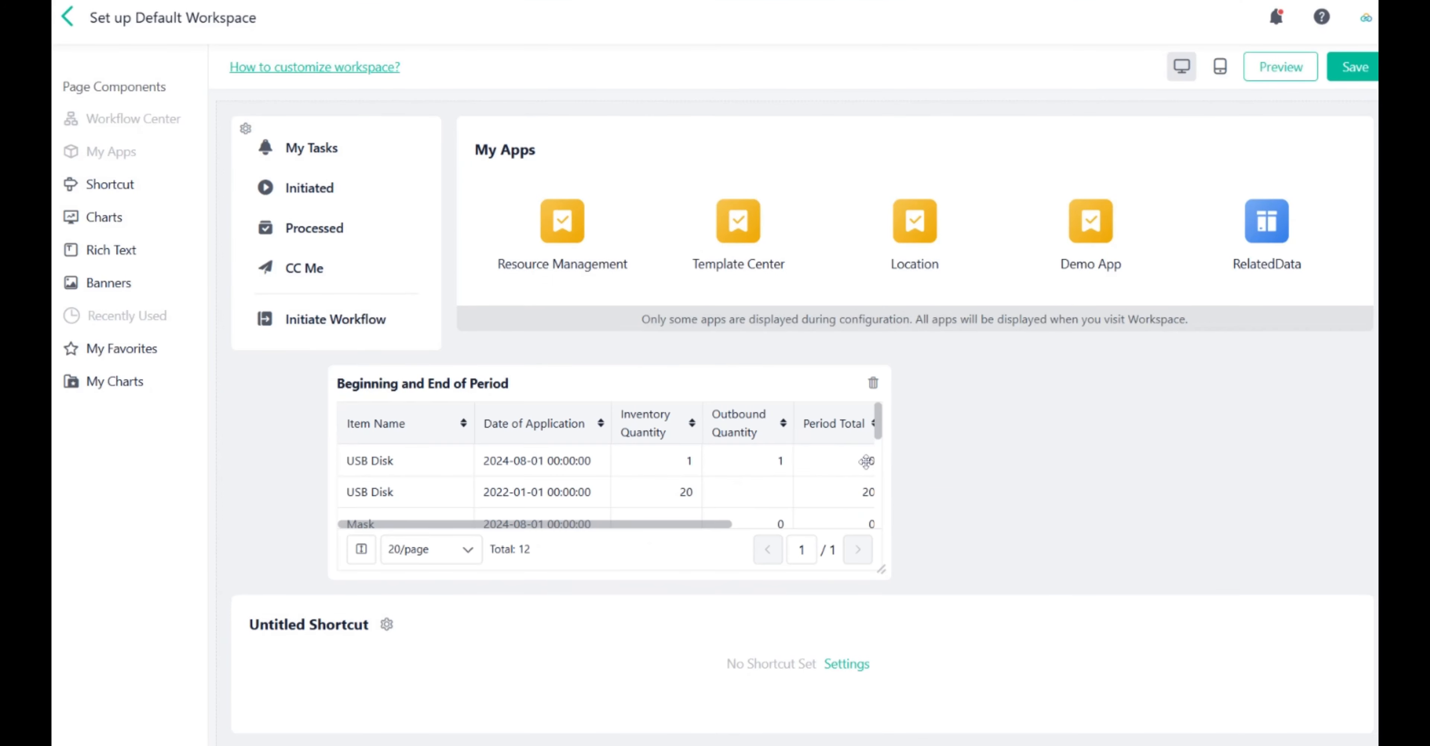
{"action": "left_click_drag", "start_coordinate": [880, 423], "coordinate": [782, 426]}
{"action": "left_click_drag", "start_coordinate": [614, 527], "coordinate": [596, 522]}
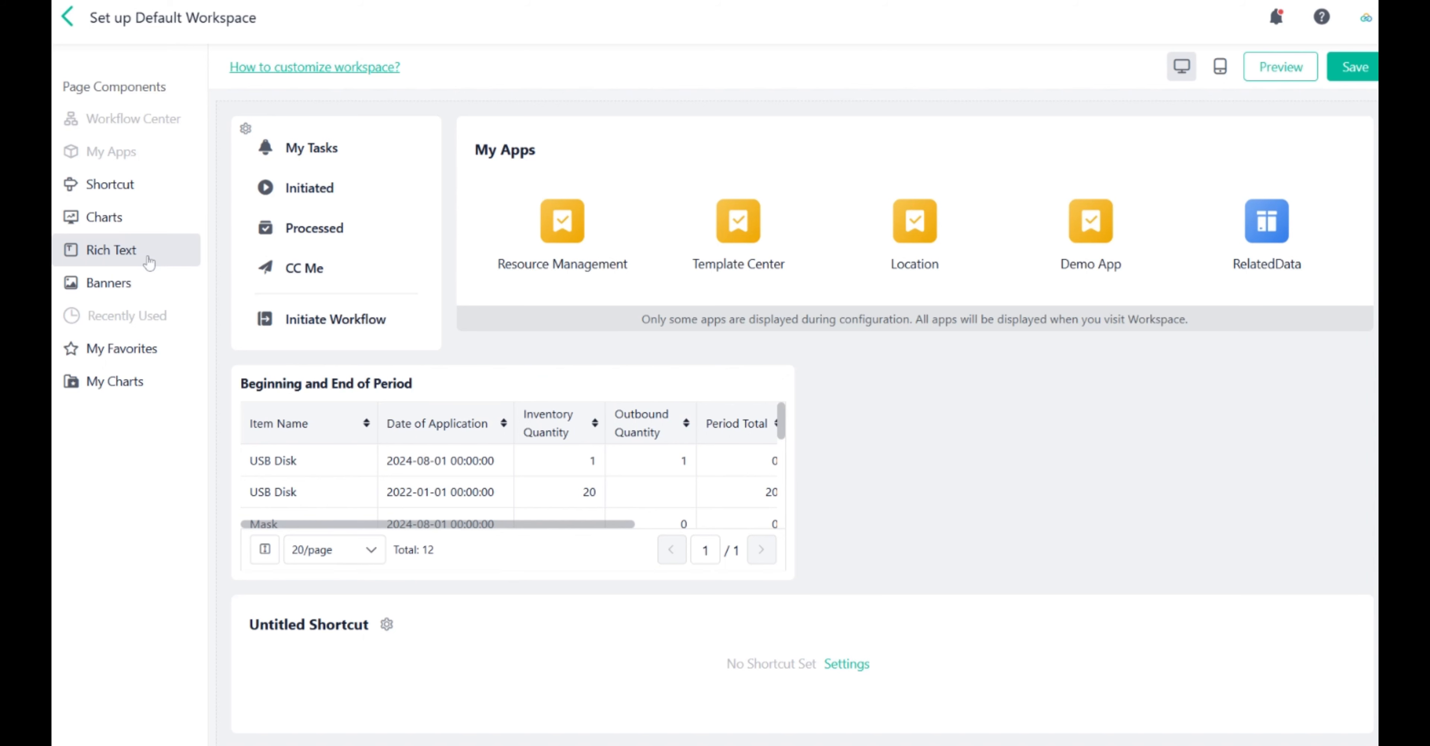
Add a Rich Text component above the chart and open its background color option.
{"action": "left_click_drag", "start_coordinate": [149, 262], "coordinate": [248, 389]}
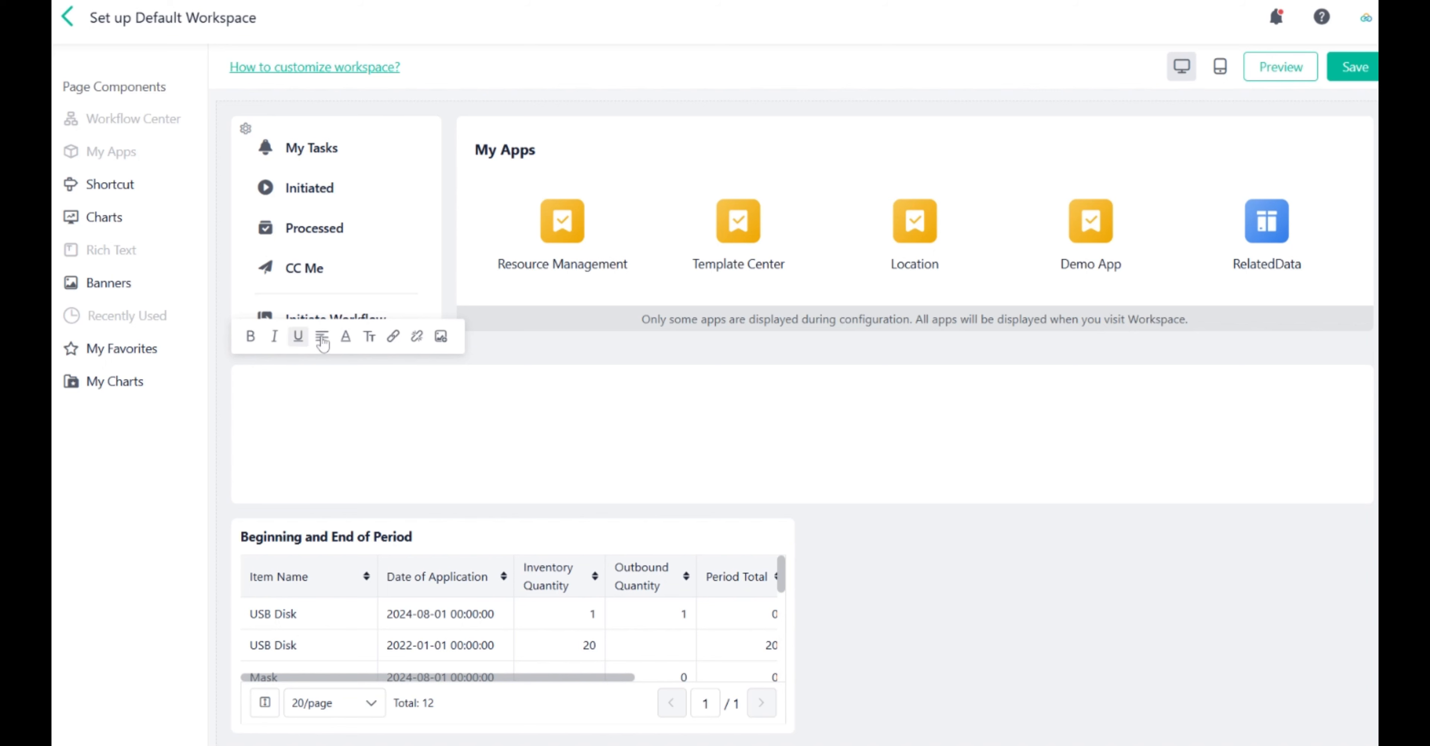
{"action": "left_click", "coordinate": [522, 361]}
{"action": "left_click", "coordinate": [272, 380]}
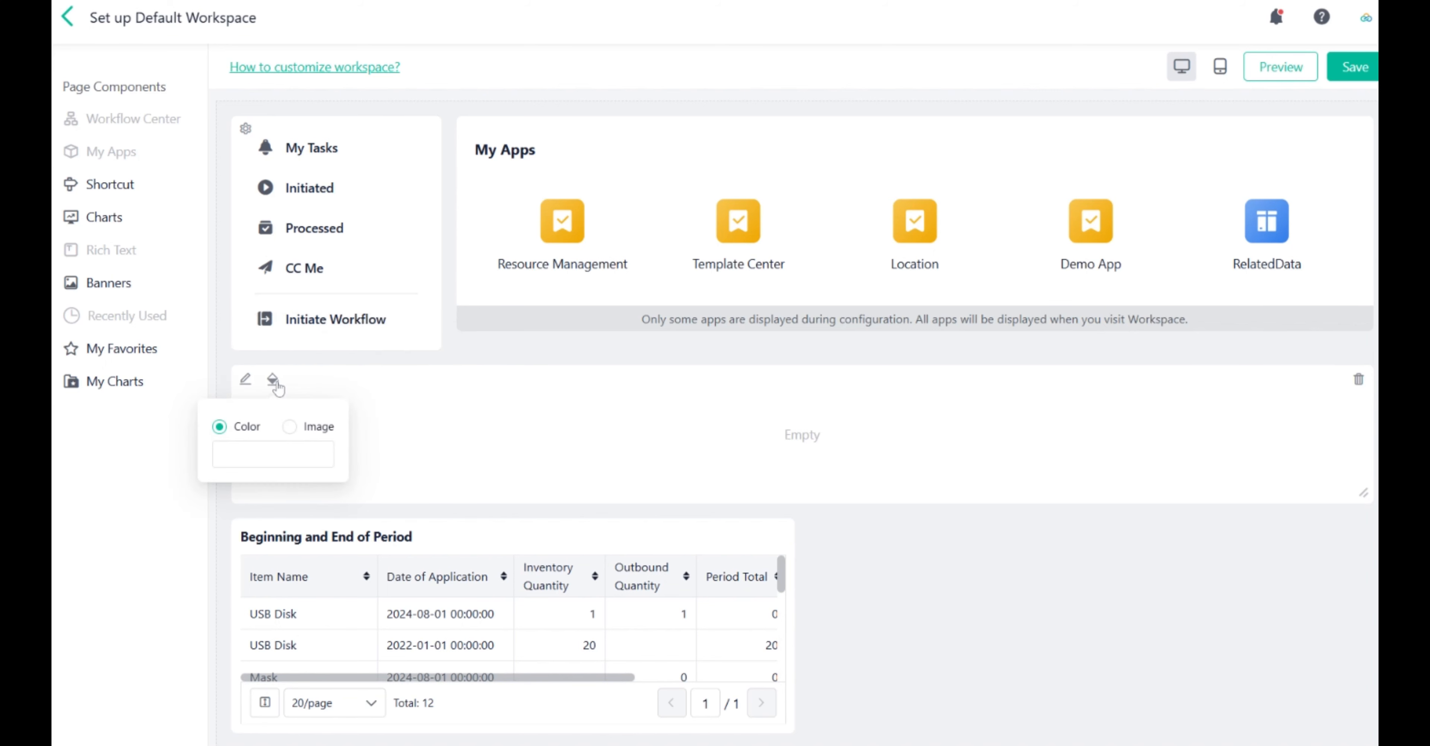
{"action": "left_click", "coordinate": [524, 357]}
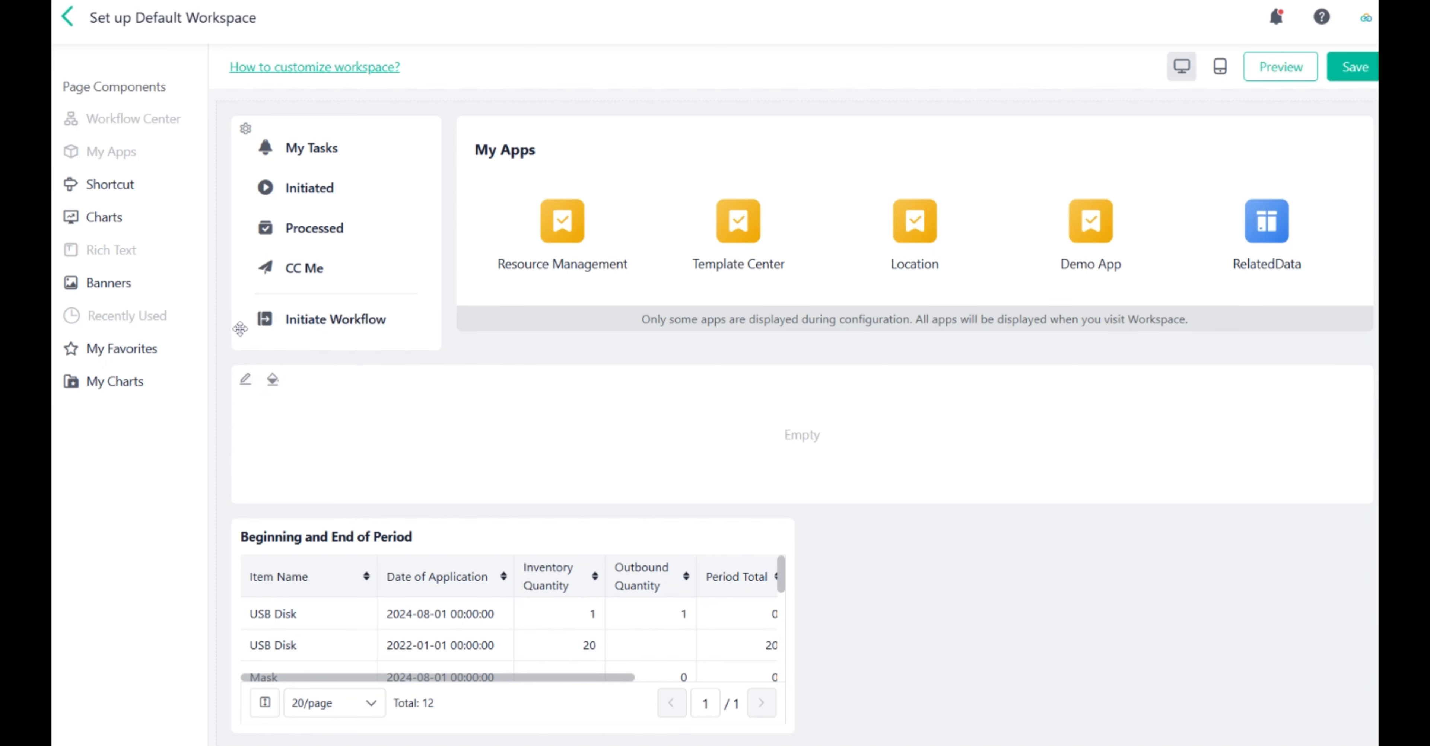
Add a Banners component to the layout and open its Banner Configuration.
{"action": "left_click_drag", "start_coordinate": [129, 286], "coordinate": [322, 373]}
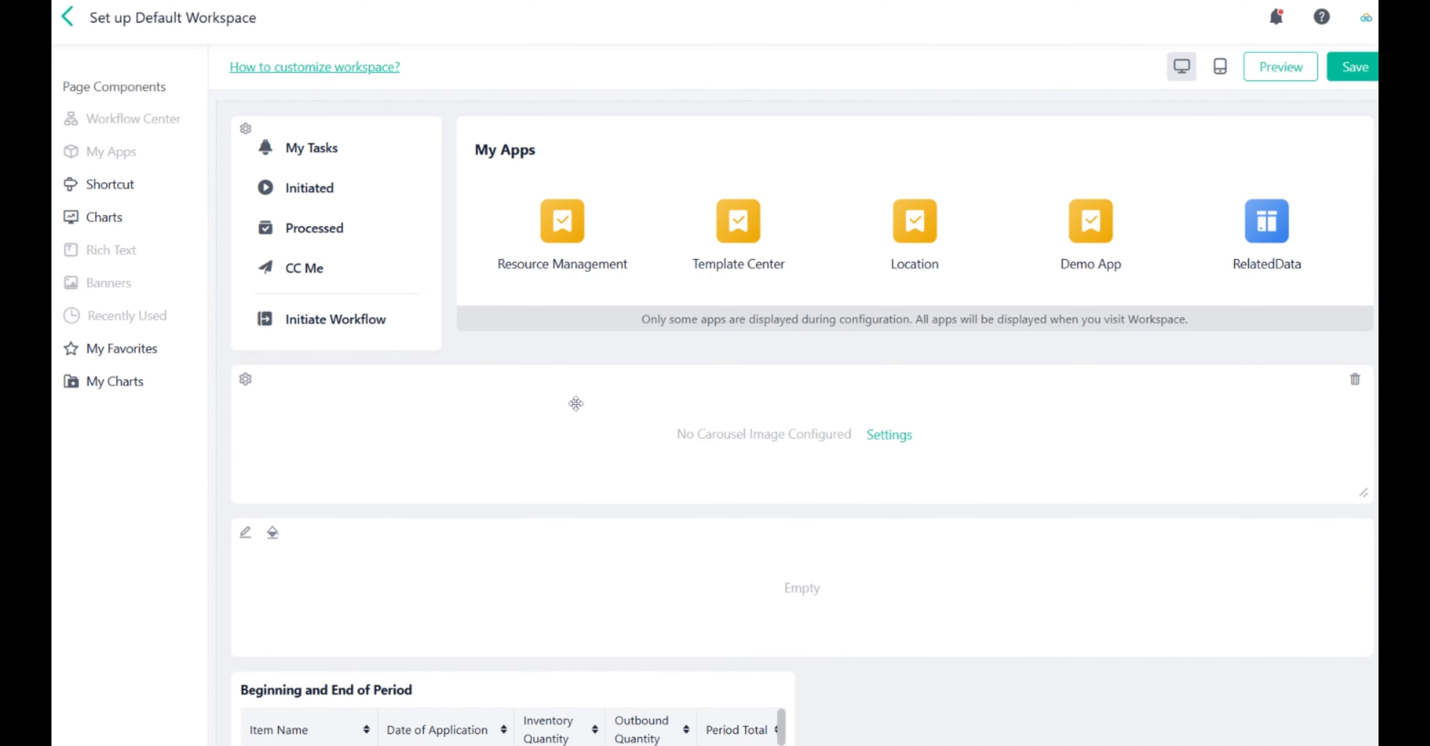
{"action": "left_click", "coordinate": [885, 435]}
{"action": "left_click", "coordinate": [924, 108]}
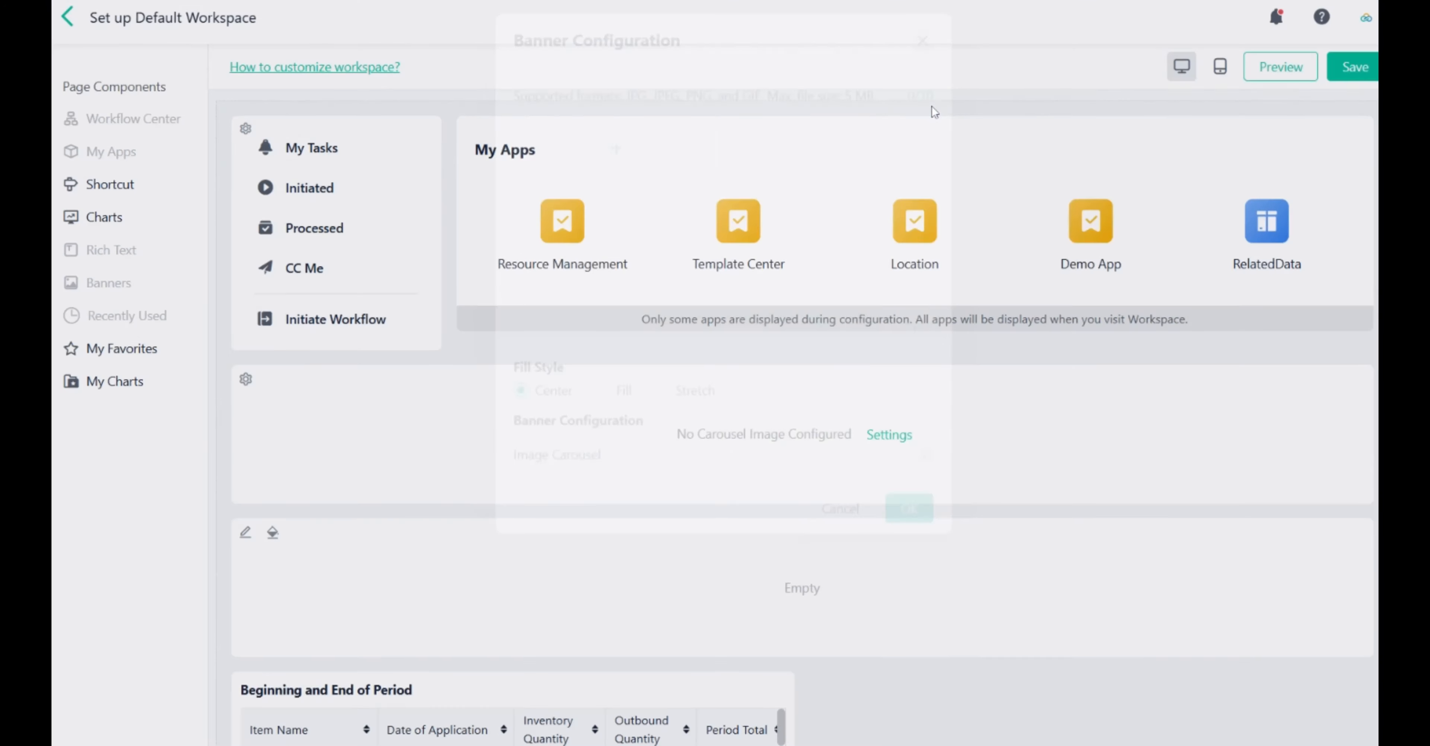
Add My Favorites and My Charts components below the banner.
{"action": "left_click_drag", "start_coordinate": [122, 349], "coordinate": [313, 422]}
{"action": "left_click", "coordinate": [885, 436]}
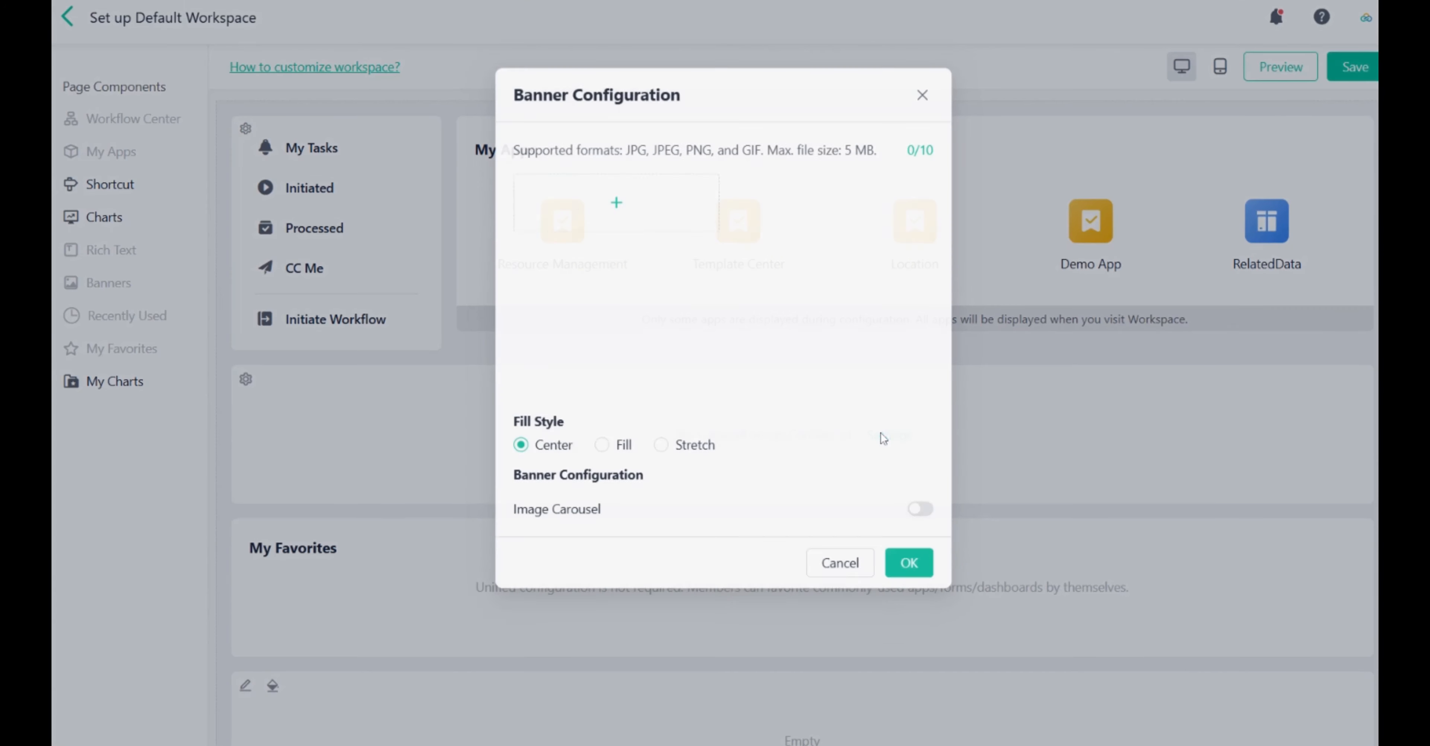
{"action": "left_click", "coordinate": [923, 108]}
{"action": "left_click_drag", "start_coordinate": [114, 381], "coordinate": [306, 397]}
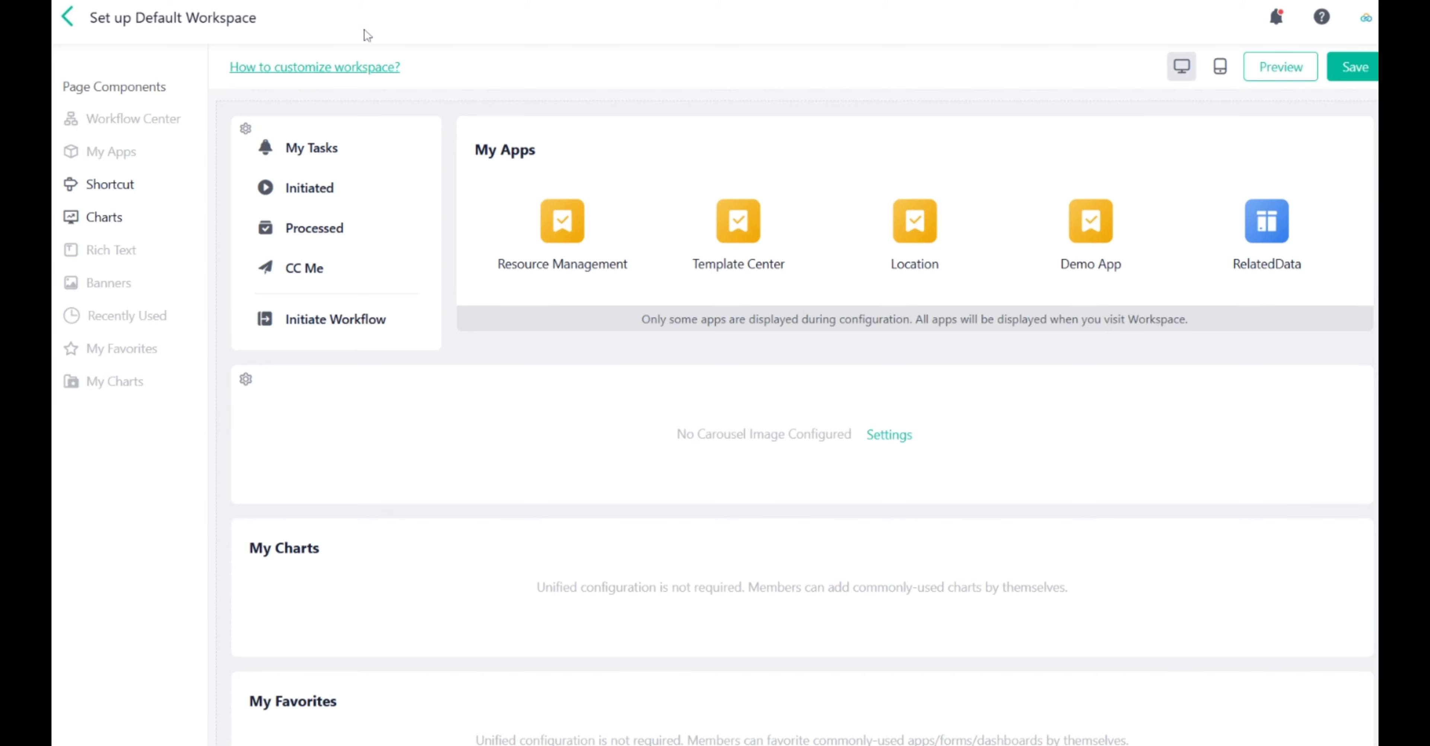
Open the How to customize workspace help article and read through it.
{"action": "left_click", "coordinate": [372, 68]}
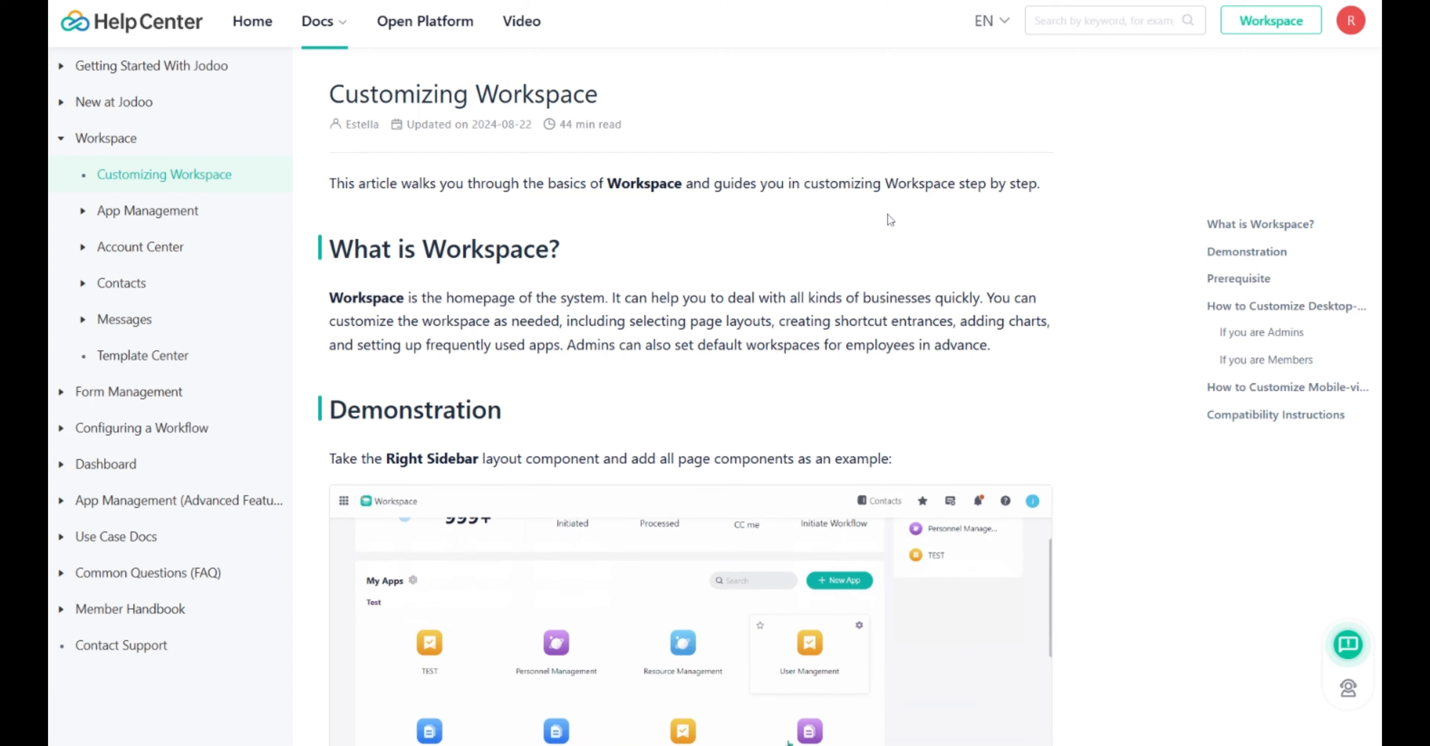
{"action": "scroll", "coordinate": [1085, 227], "scroll_direction": "down", "scroll_amount": 5}
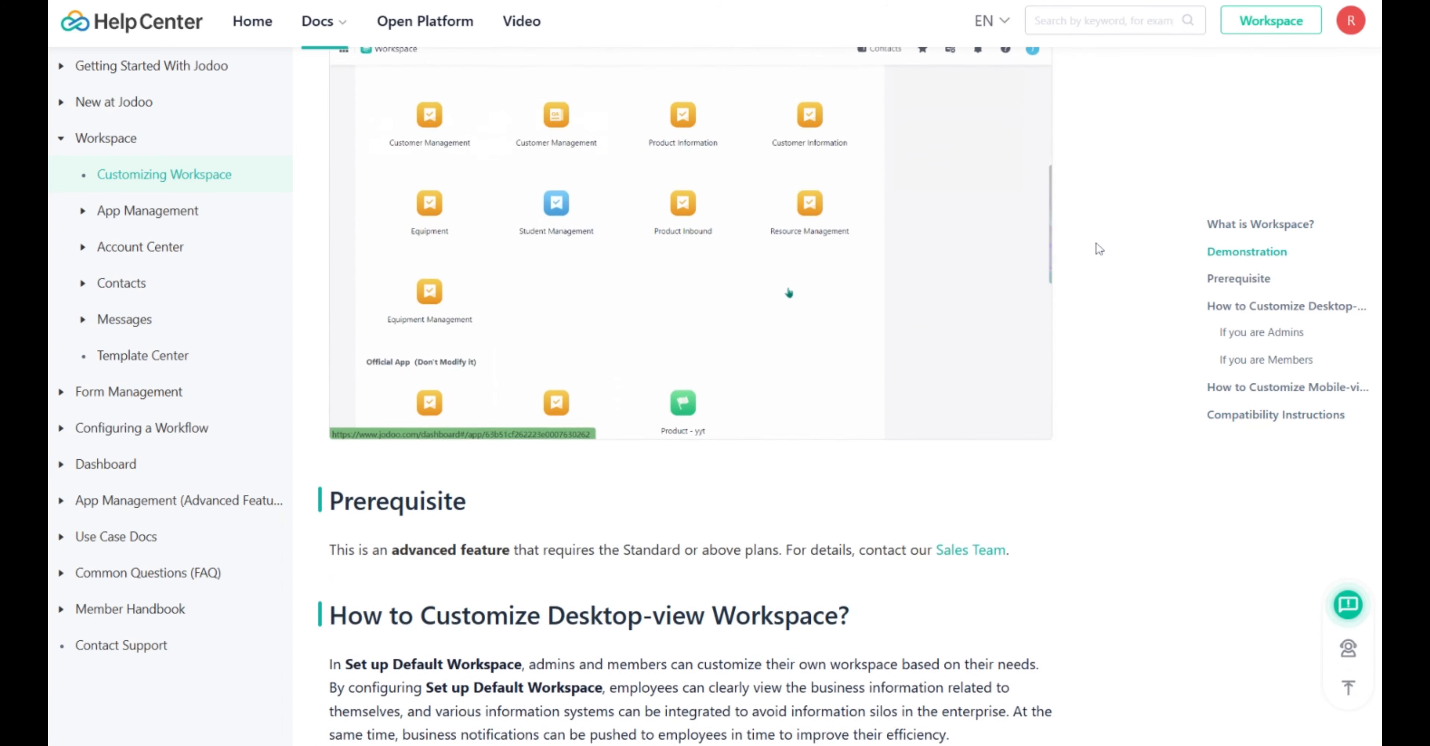
{"action": "scroll", "coordinate": [1098, 249], "scroll_direction": "down", "scroll_amount": 5}
{"action": "scroll", "coordinate": [1097, 249], "scroll_direction": "down", "scroll_amount": 5}
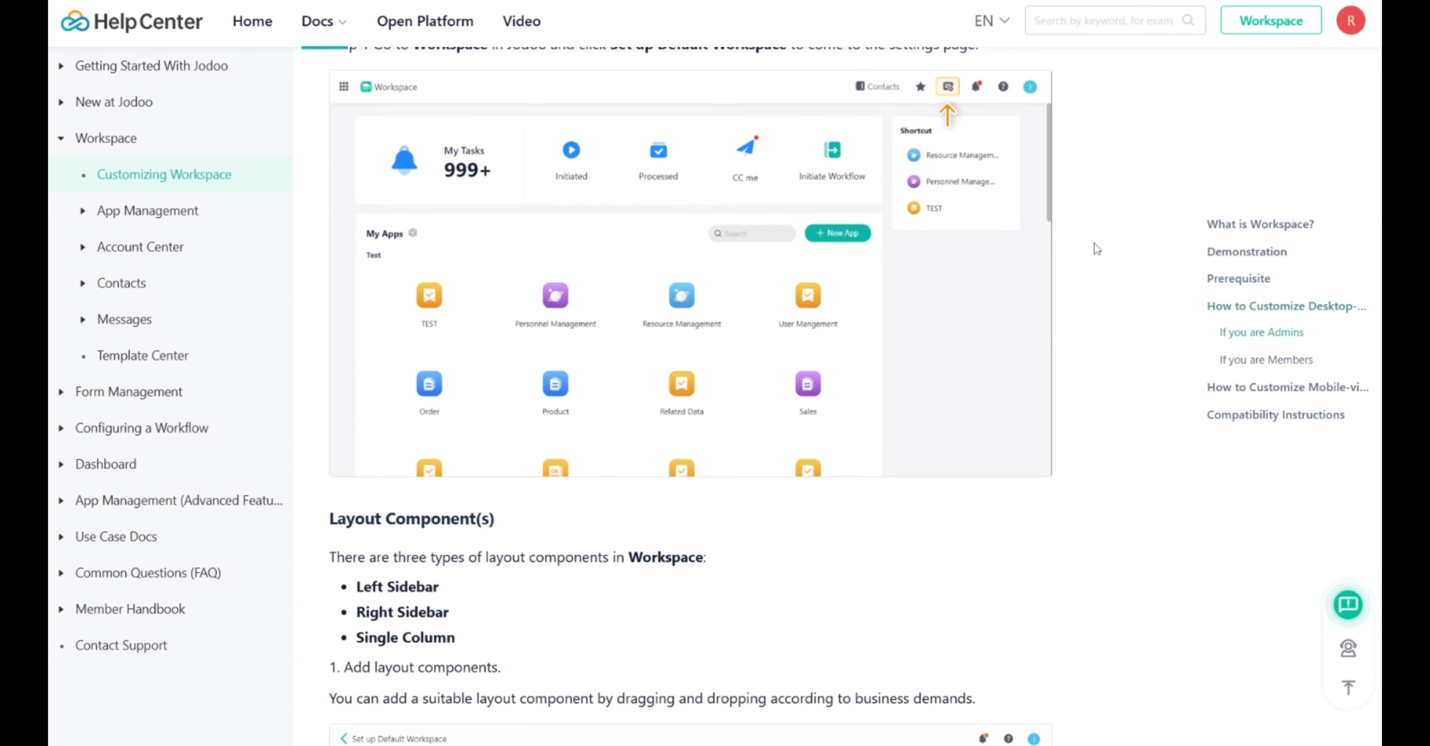
{"action": "scroll", "coordinate": [1094, 244], "scroll_direction": "down", "scroll_amount": 5}
{"action": "scroll", "coordinate": [1093, 244], "scroll_direction": "down", "scroll_amount": 2}
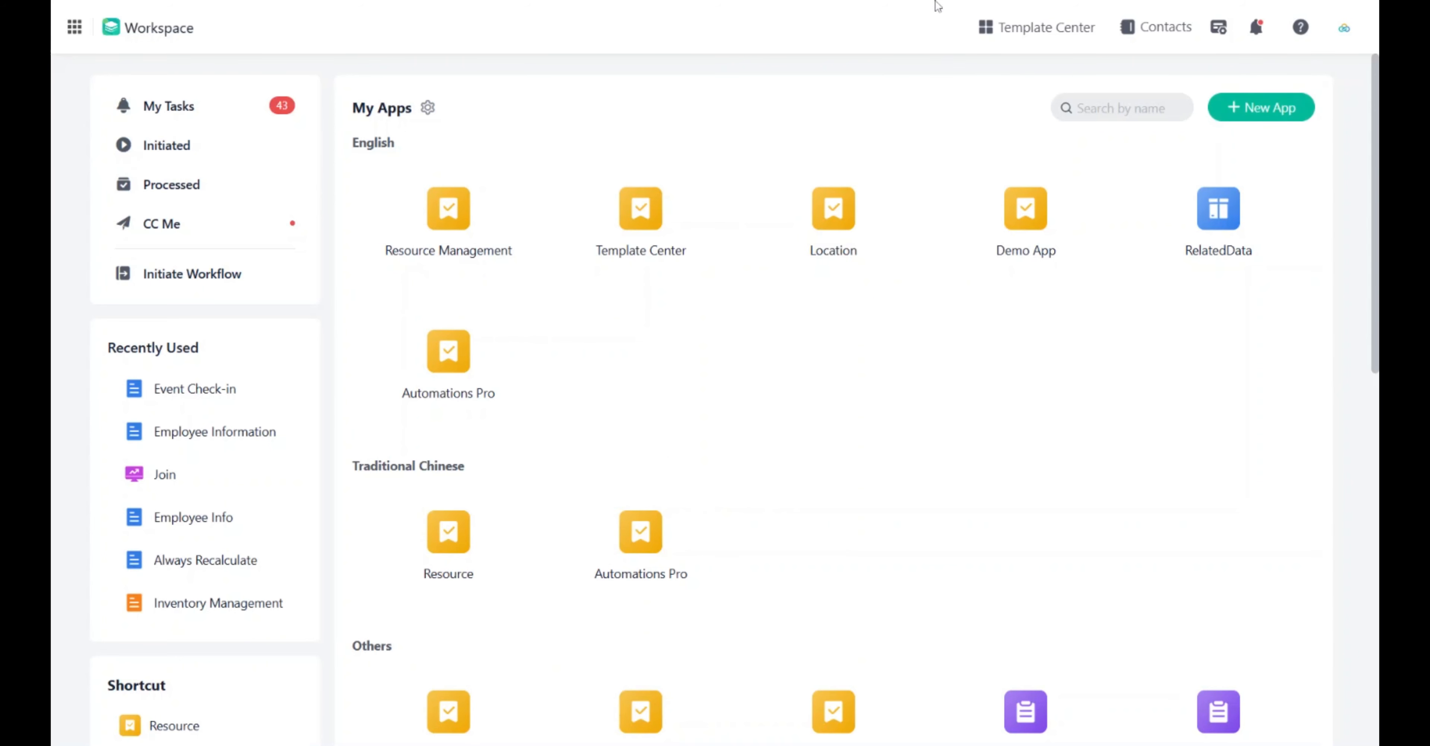
Open the Template Center and browse the CRM System template preview.
{"action": "left_click", "coordinate": [990, 25]}
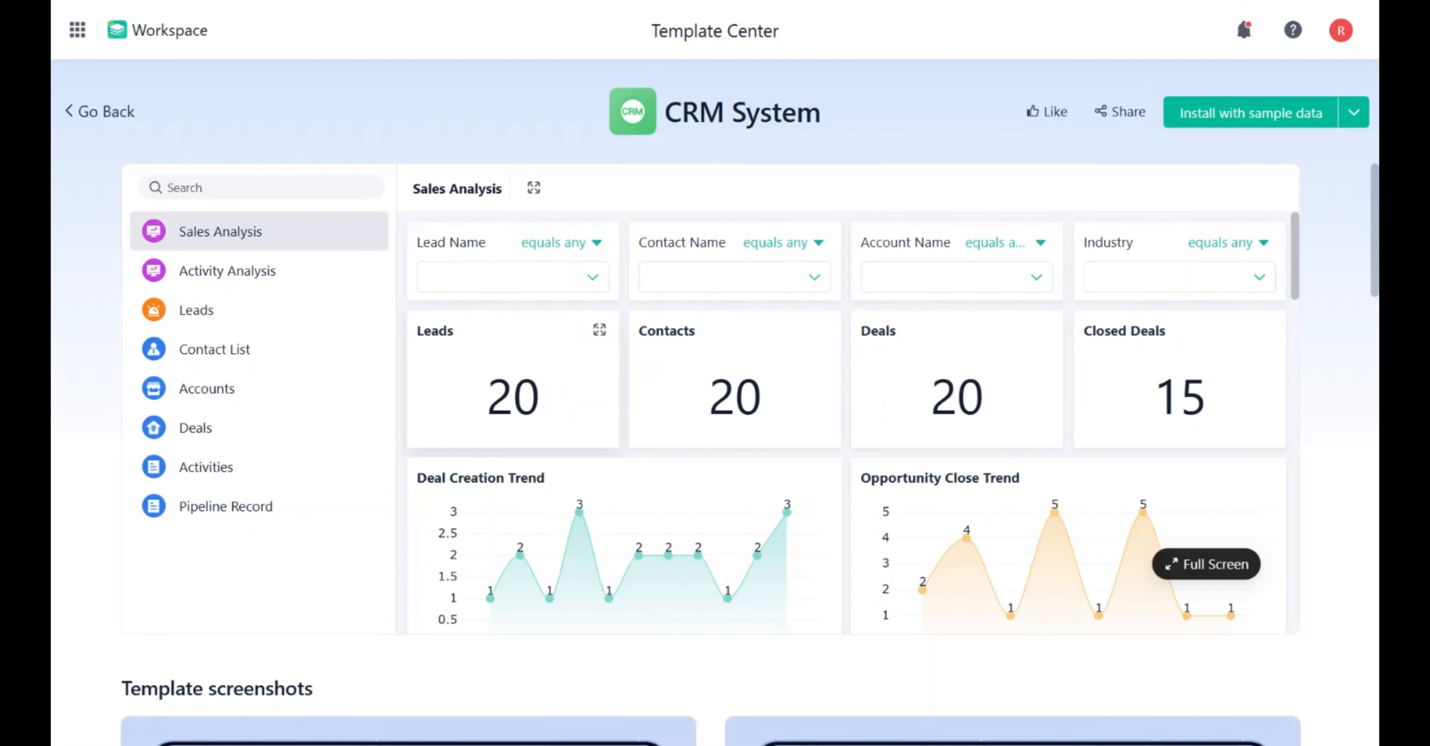
{"action": "scroll", "coordinate": [1077, 389], "scroll_direction": "down", "scroll_amount": 2}
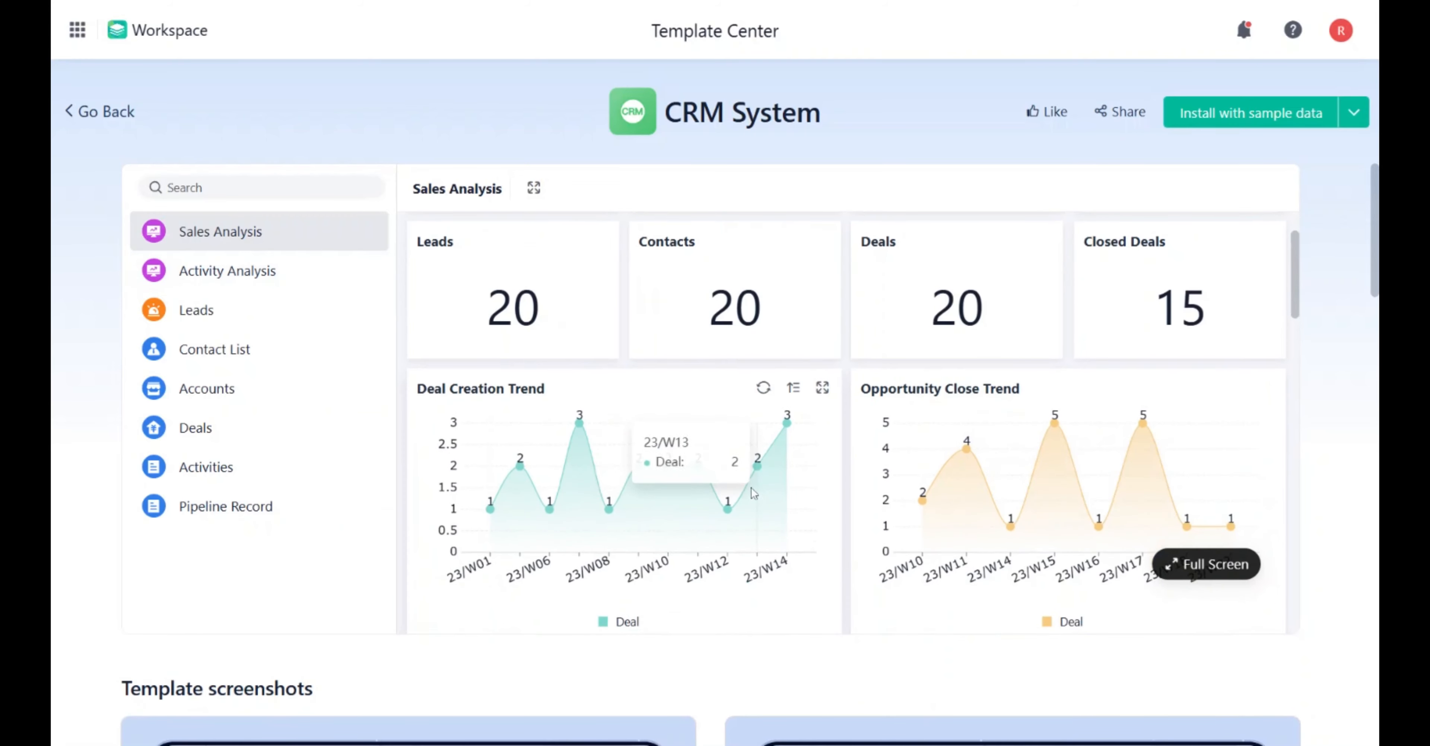
{"action": "scroll", "coordinate": [1140, 471], "scroll_direction": "down", "scroll_amount": 3}
{"action": "scroll", "coordinate": [1328, 329], "scroll_direction": "down", "scroll_amount": 6}
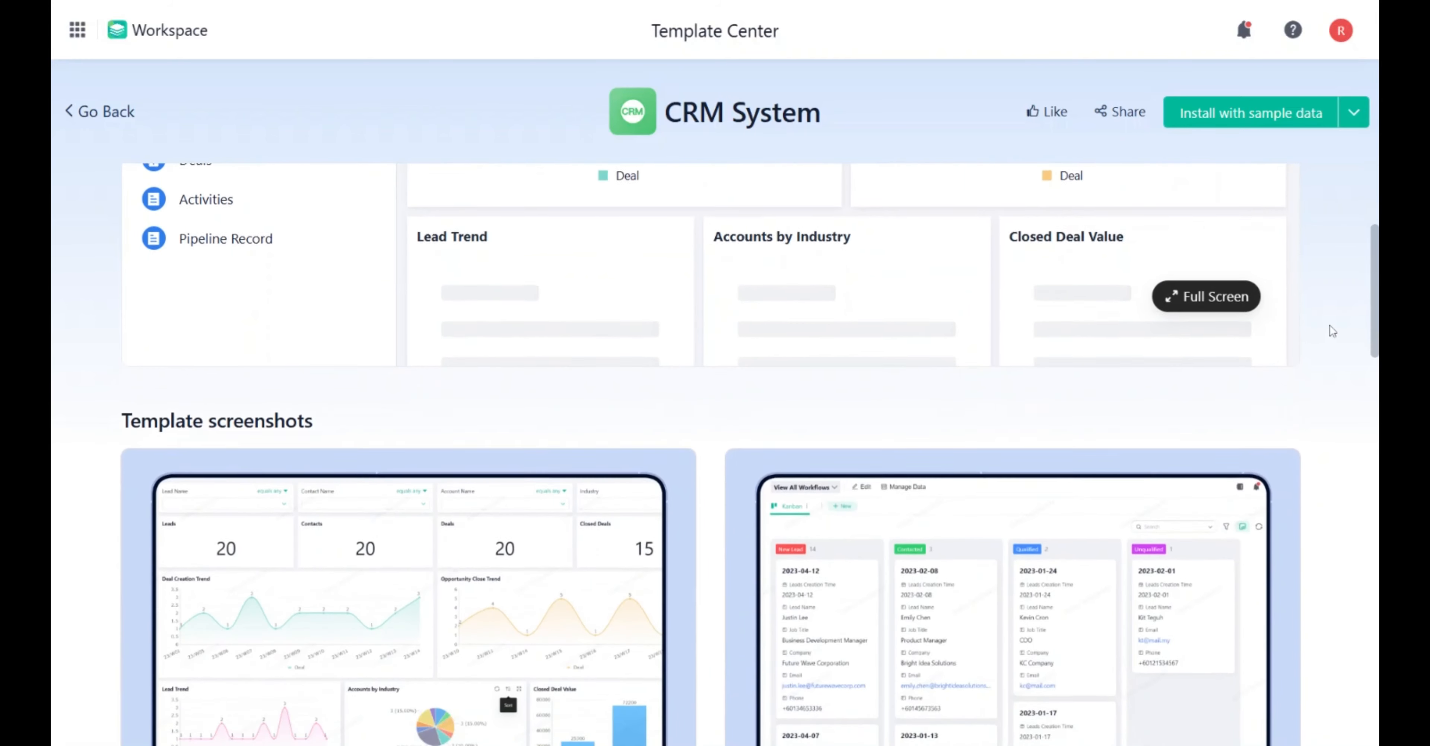
Open Contacts to view the organization's member list, then return to the workspace.
{"action": "scroll", "coordinate": [1314, 326], "scroll_direction": "down", "scroll_amount": 8}
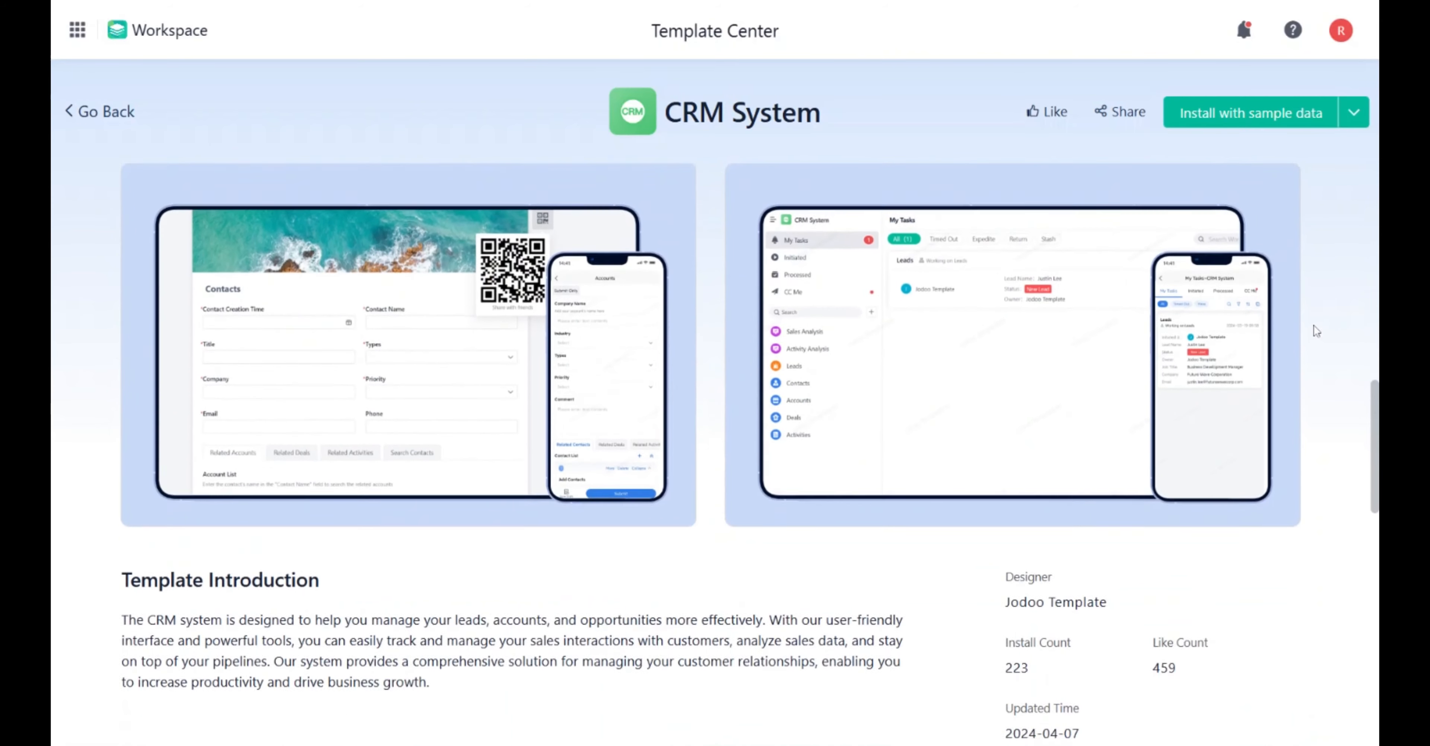
{"action": "scroll", "coordinate": [1315, 326], "scroll_direction": "up", "scroll_amount": 5}
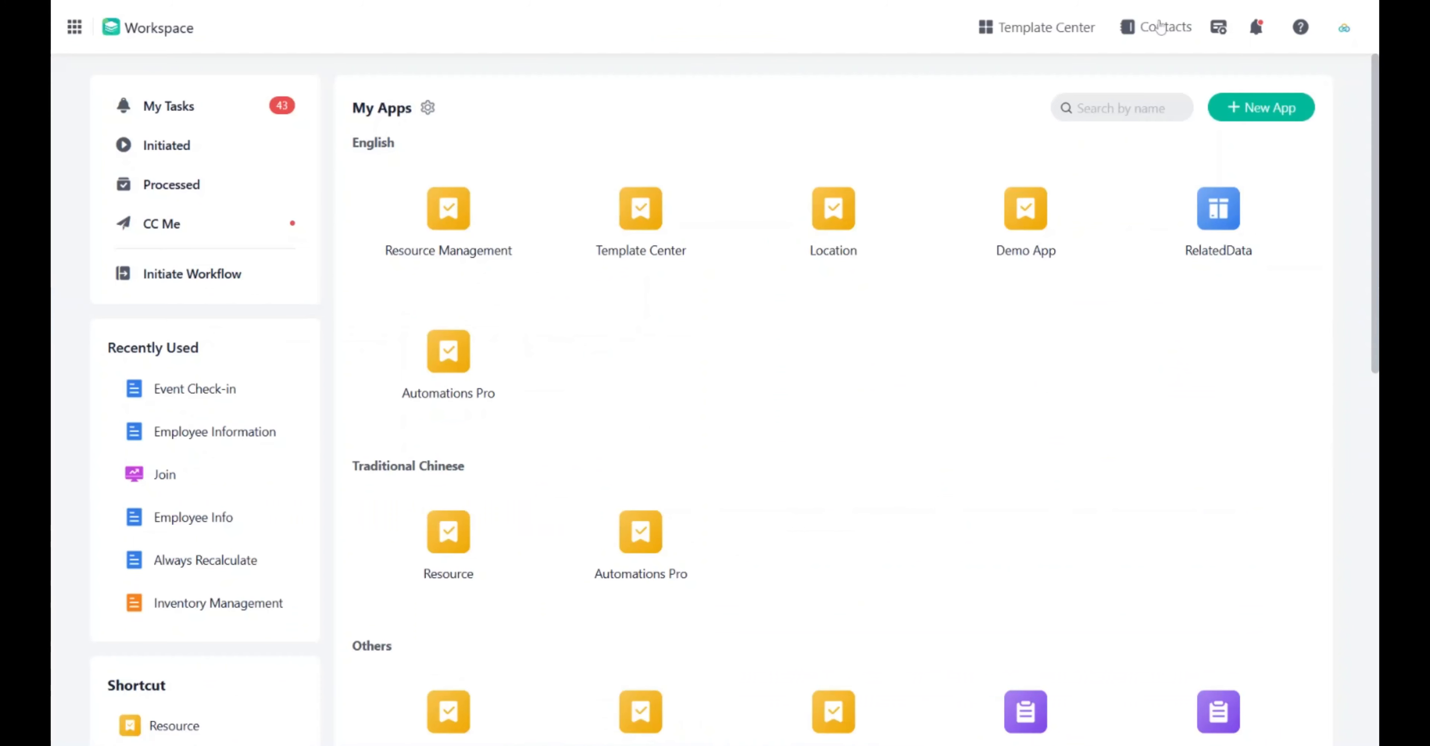
{"action": "left_click", "coordinate": [1160, 27]}
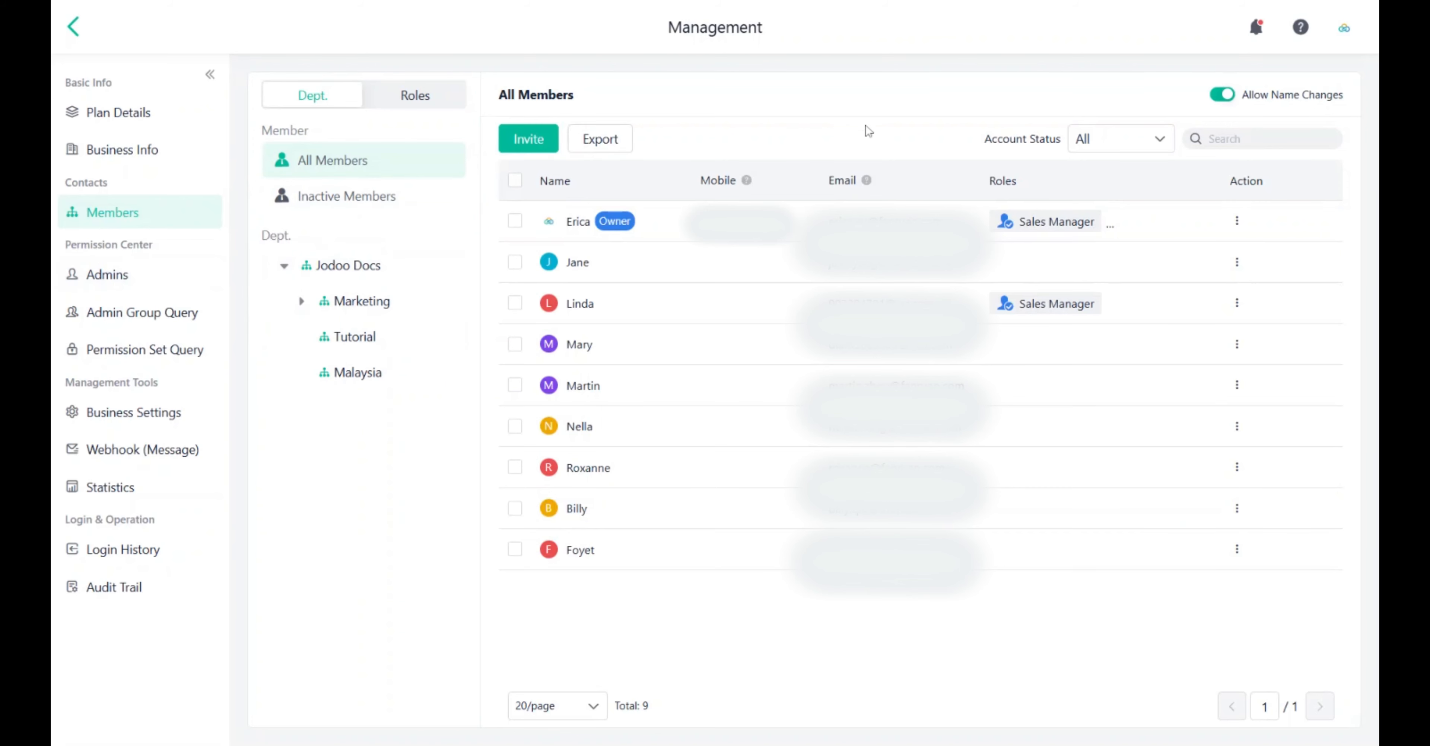
{"action": "left_click", "coordinate": [73, 27]}
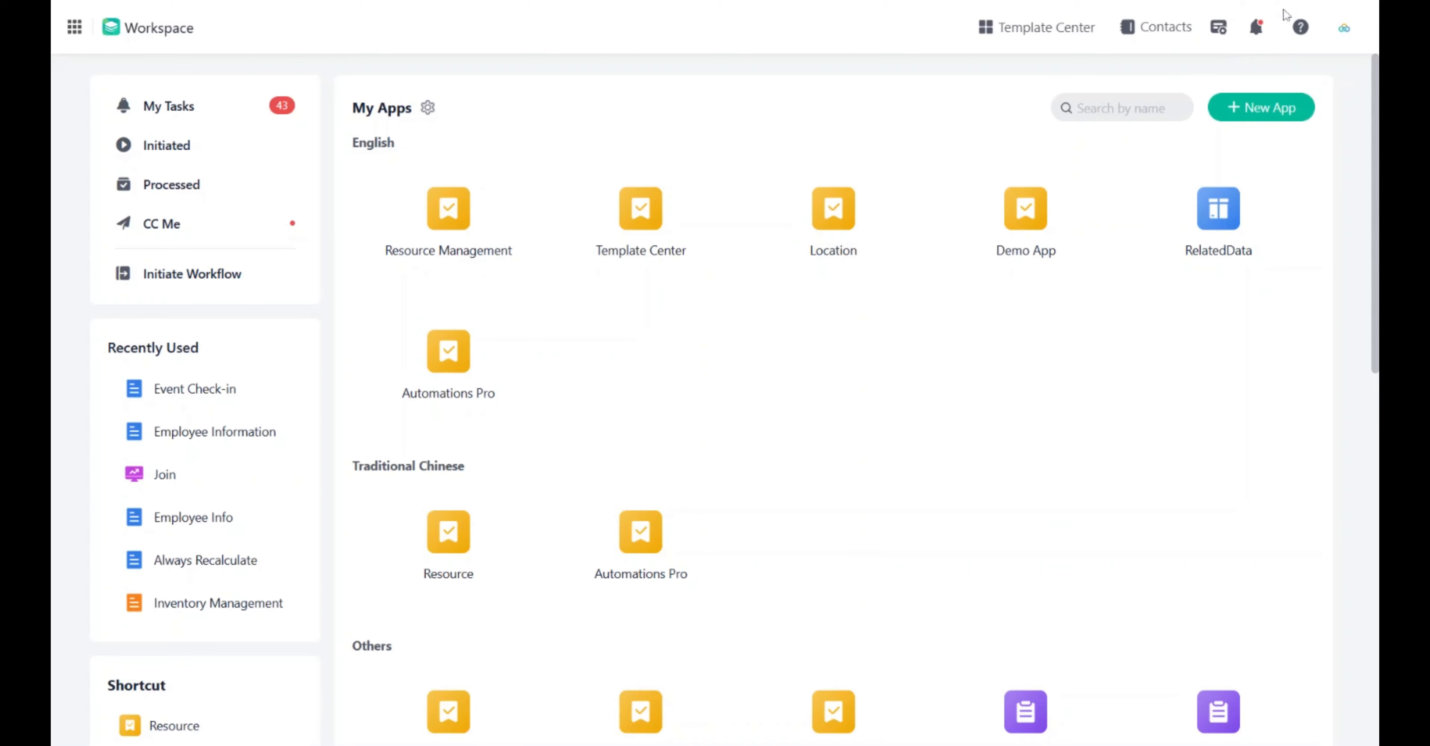
Open Messages and browse each category, including the notification Settings, then close it.
{"action": "left_click", "coordinate": [1262, 18]}
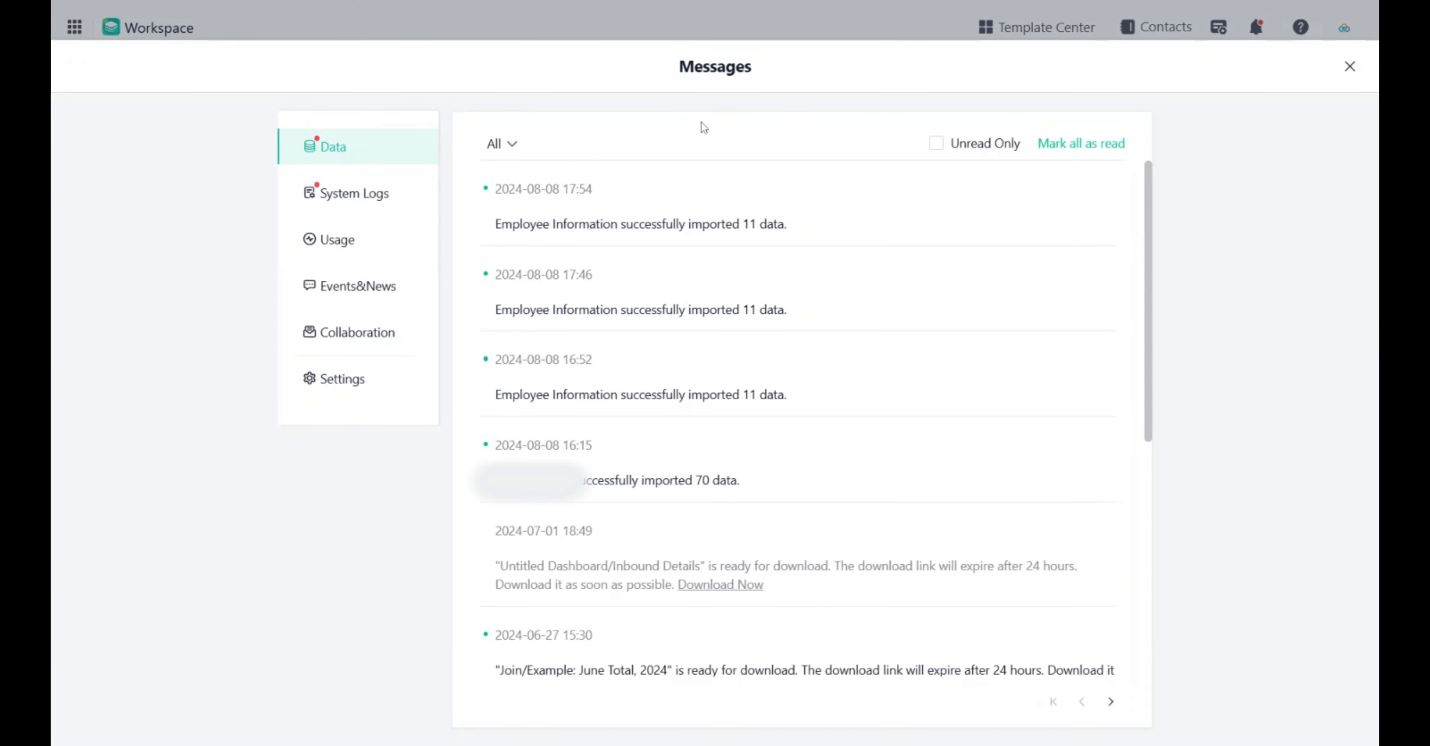
{"action": "left_click", "coordinate": [358, 208]}
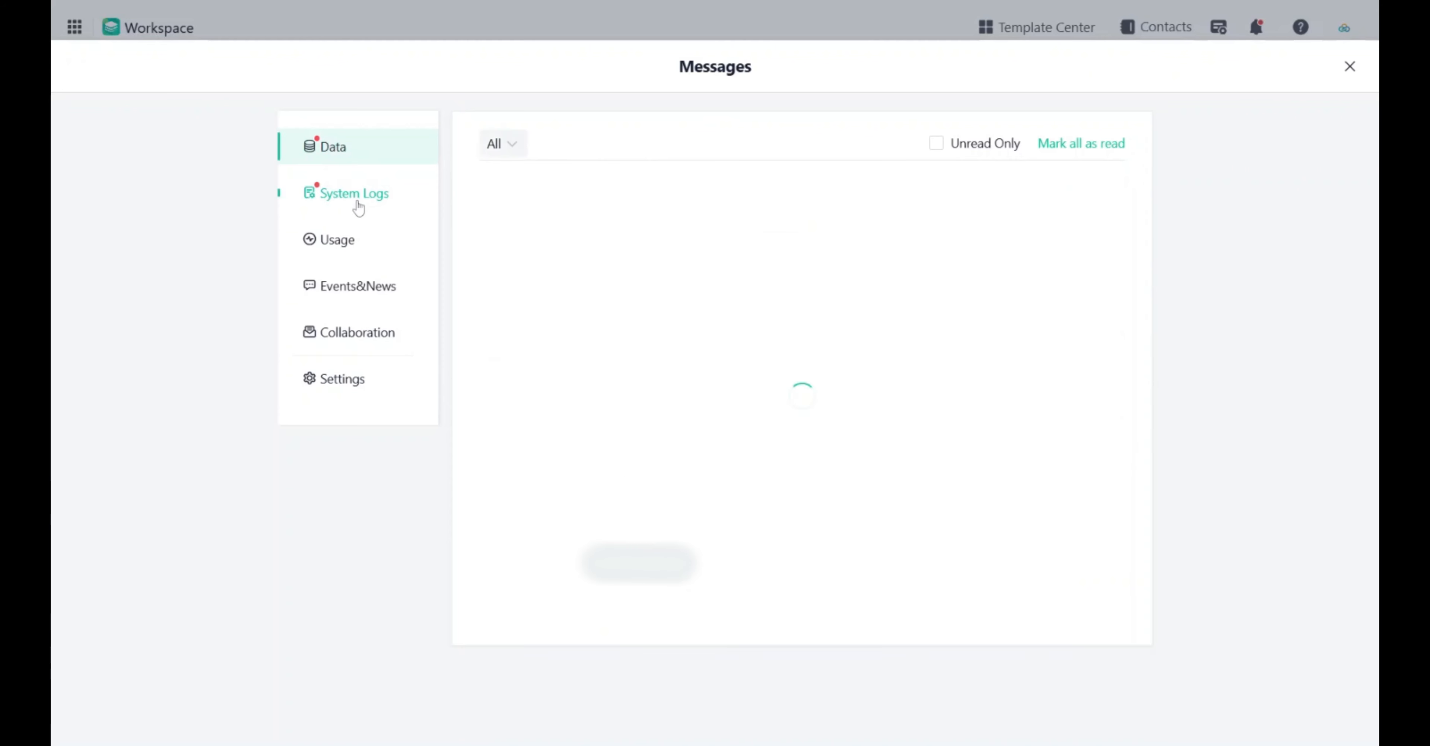
{"action": "left_click", "coordinate": [369, 239]}
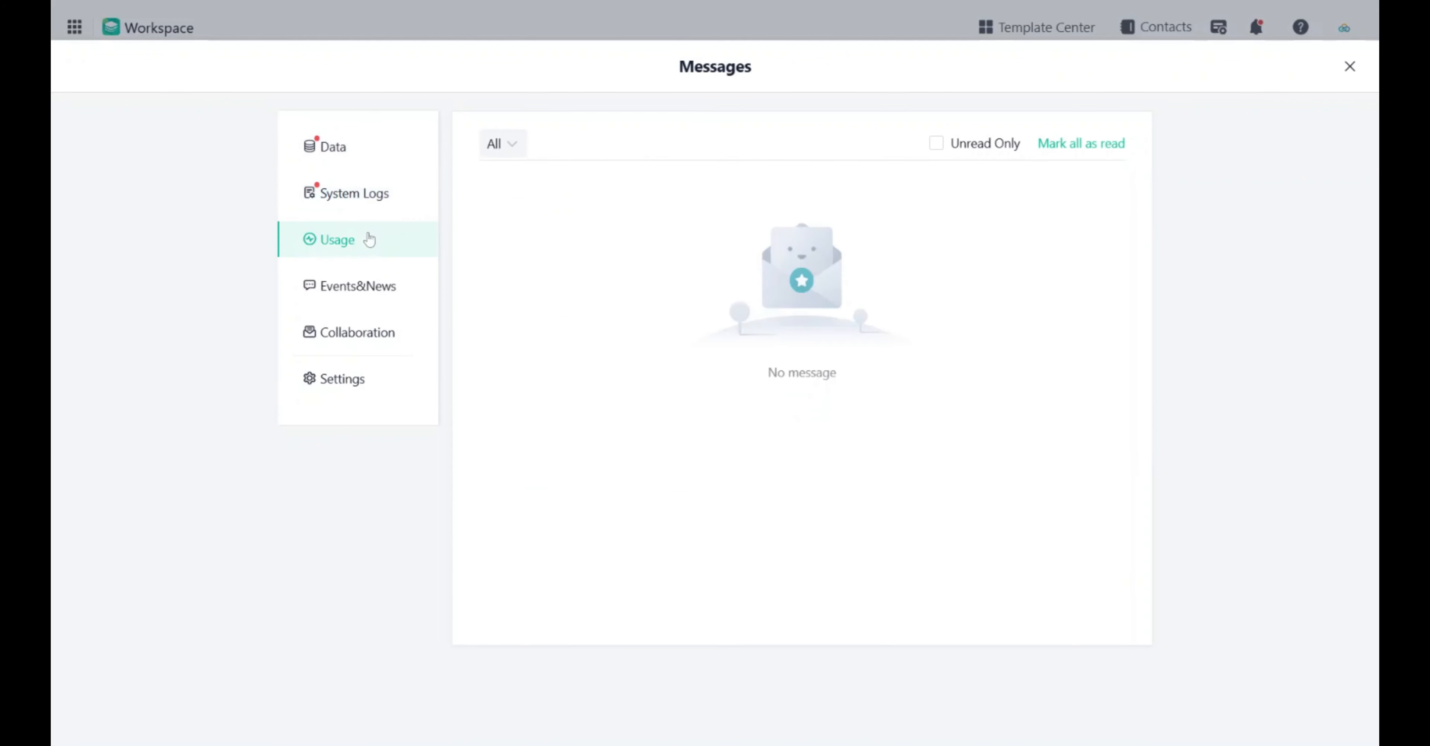
{"action": "left_click", "coordinate": [393, 296]}
{"action": "left_click", "coordinate": [400, 336]}
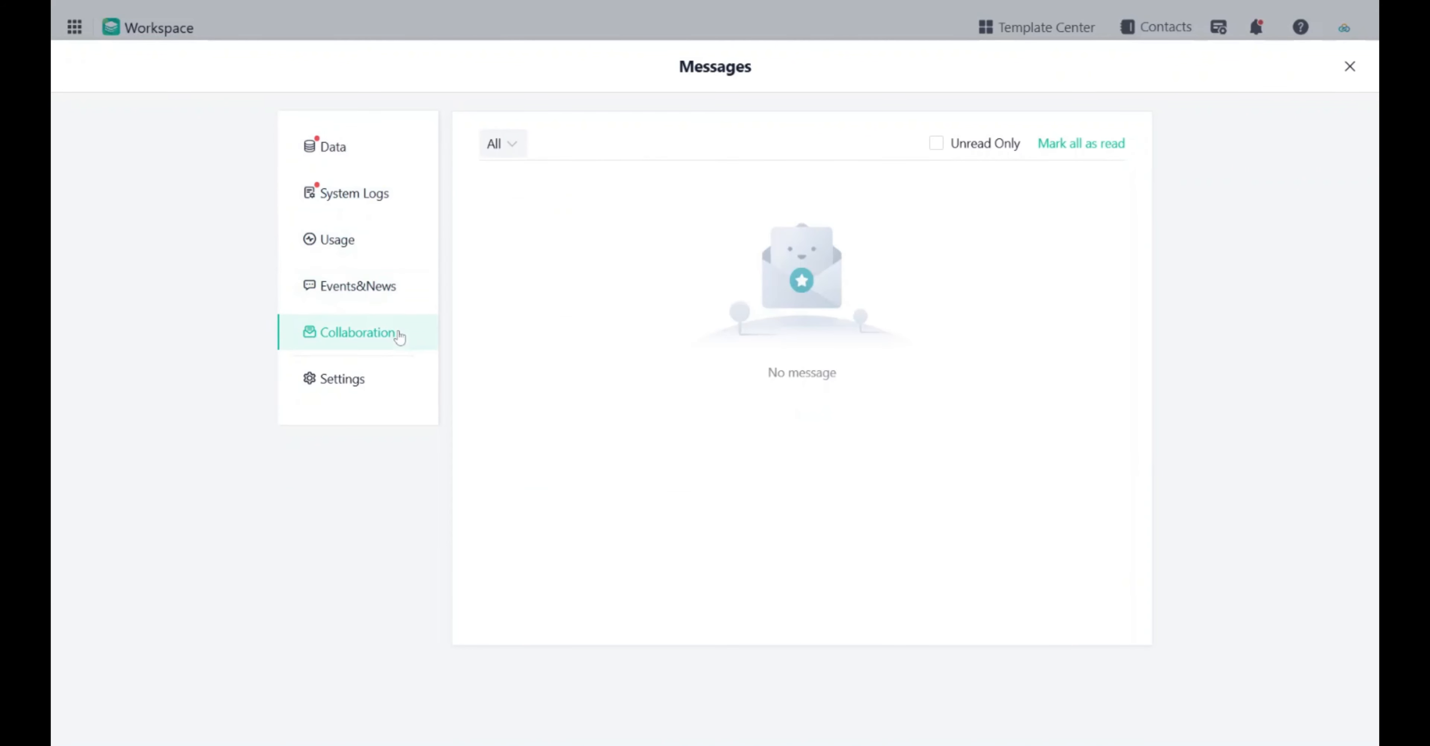
{"action": "left_click", "coordinate": [380, 384]}
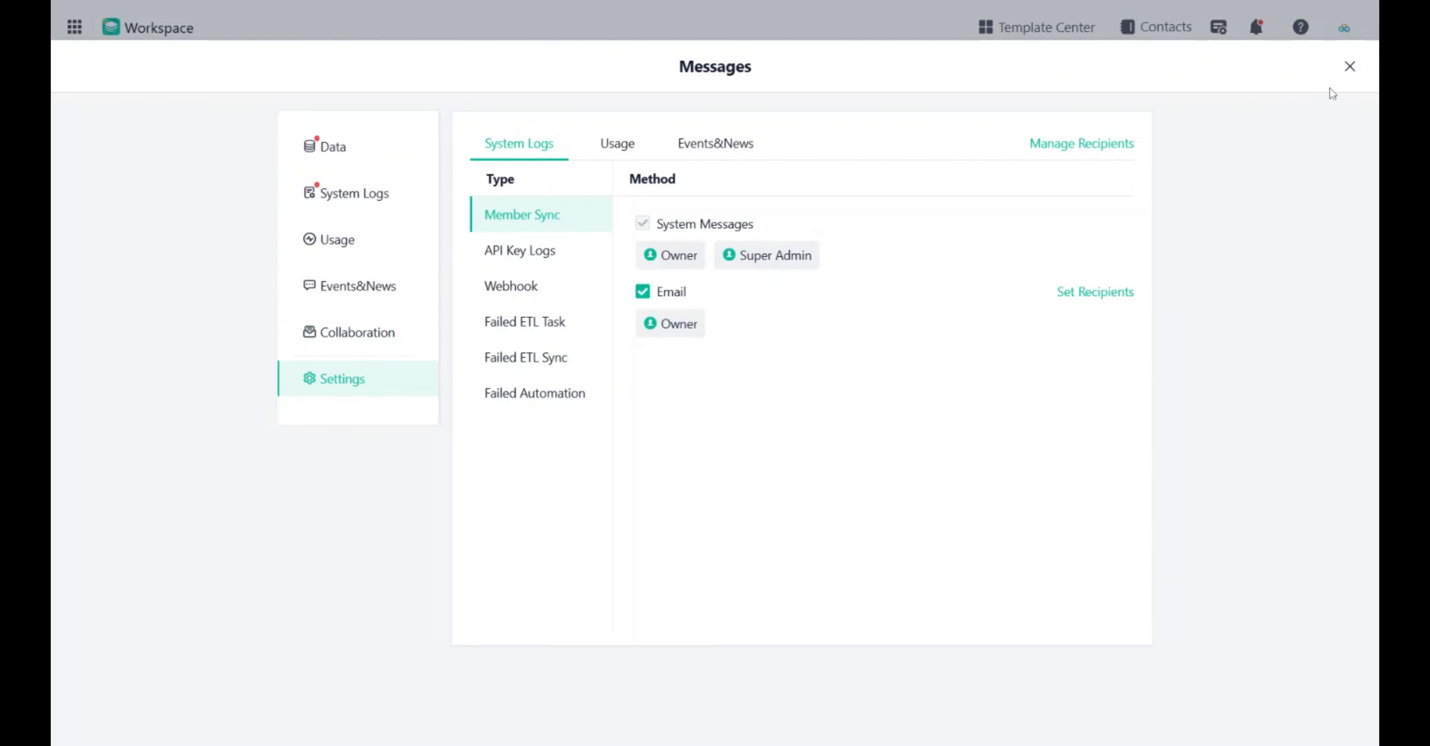
{"action": "left_click", "coordinate": [1350, 67]}
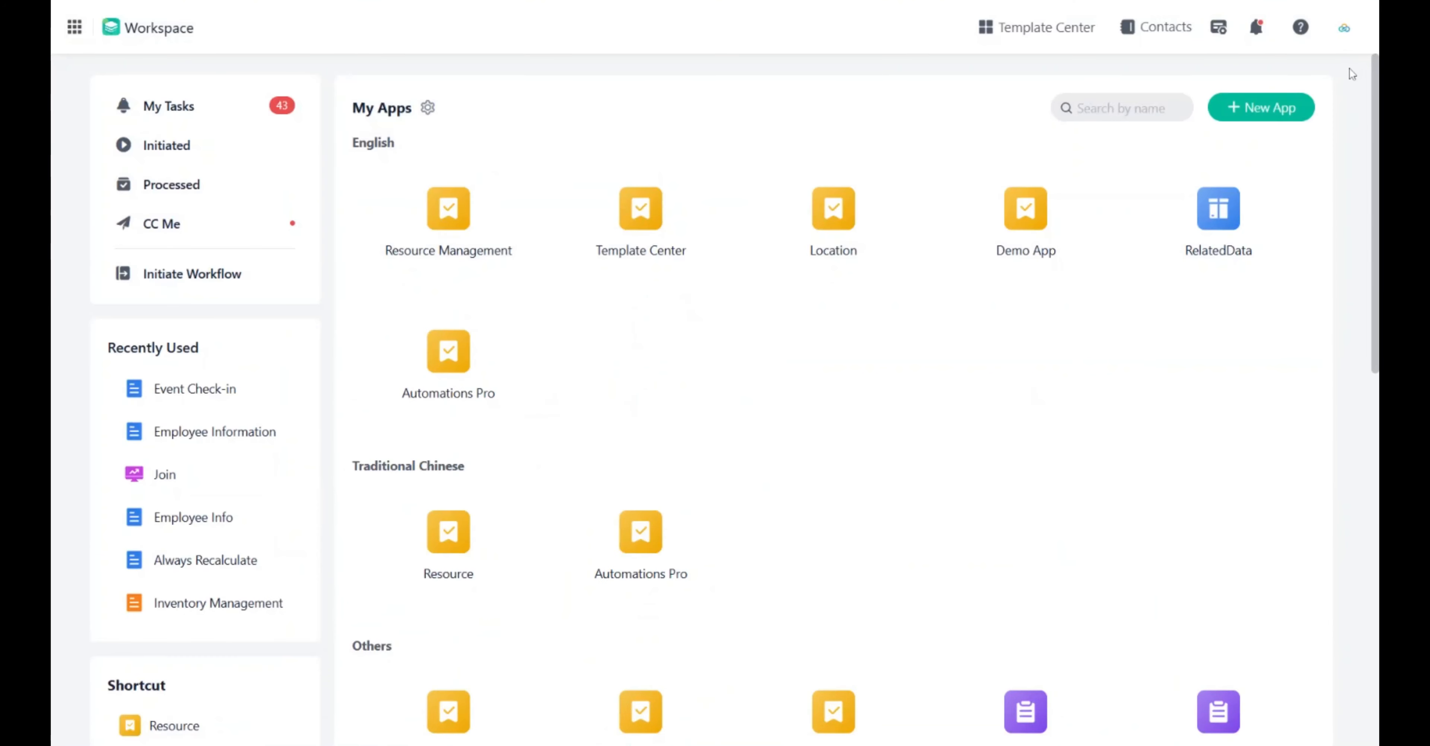
Open the Help menu.
{"action": "left_click", "coordinate": [1301, 29]}
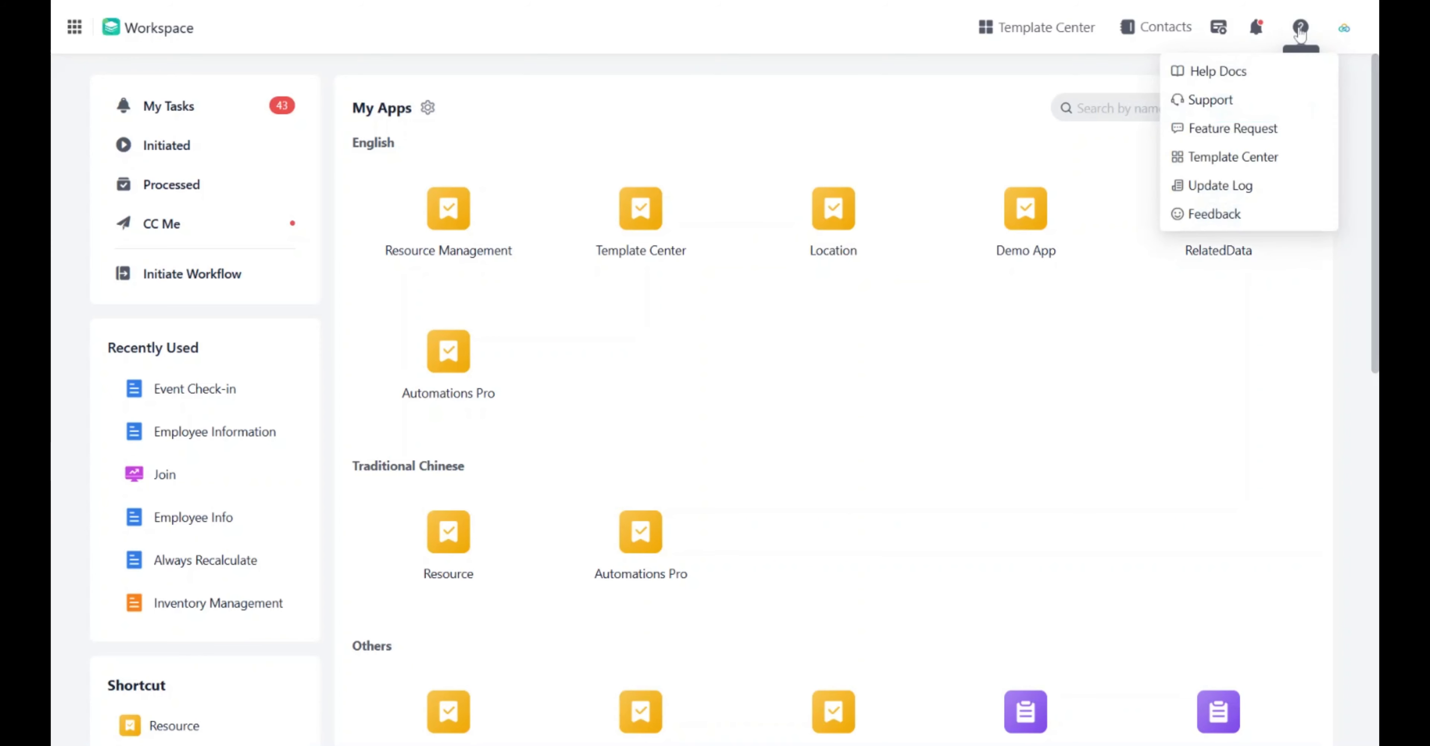